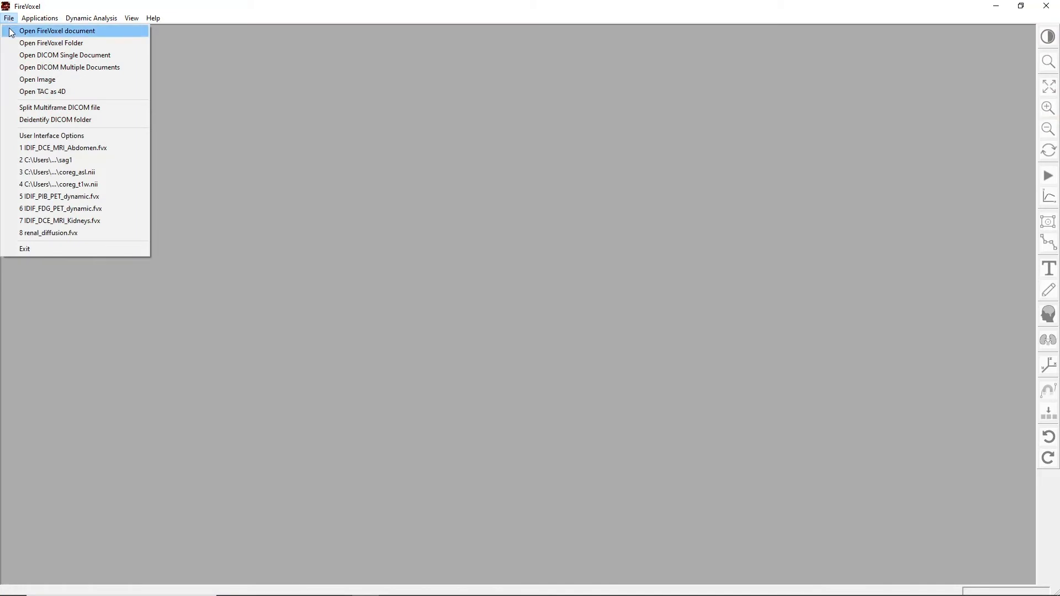
- Open the document IDIF_DCE_MRI_Abdomen.fvx and display its orthogonal projections
left_click(45, 31)
left_click(506, 342)
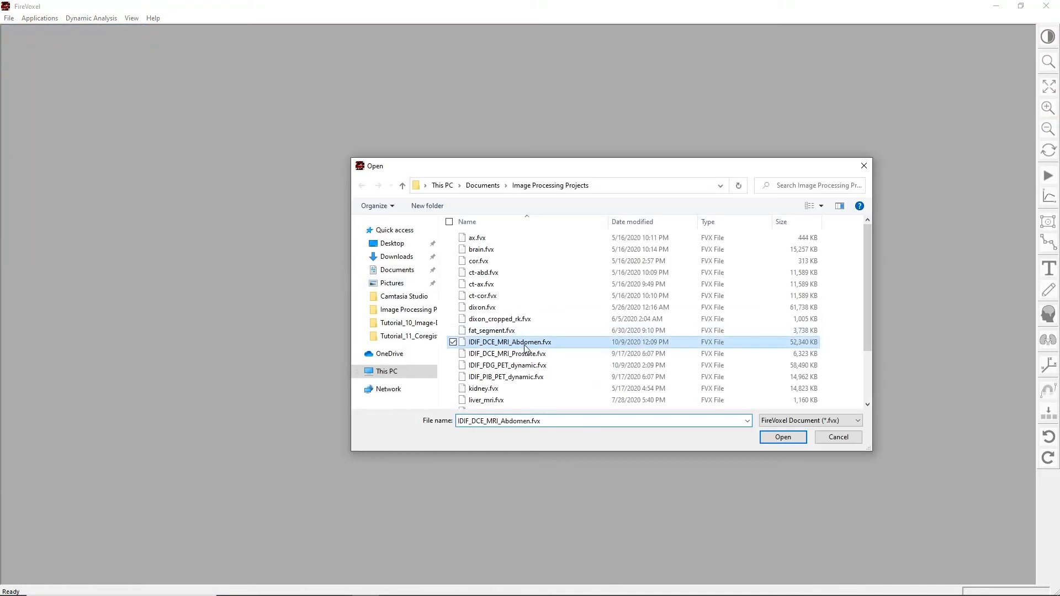
left_click(784, 437)
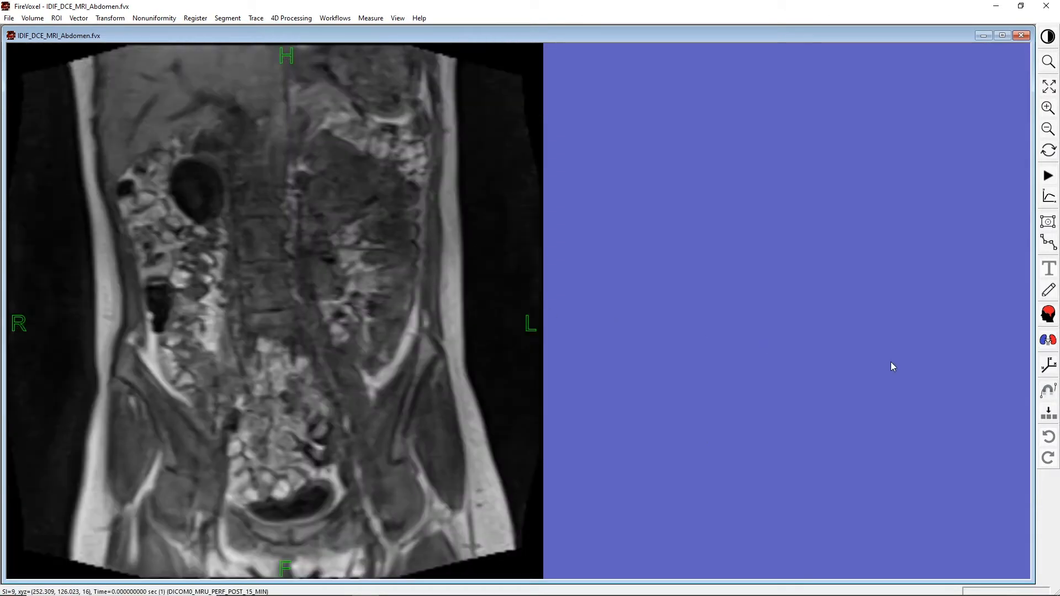
left_click(1051, 365)
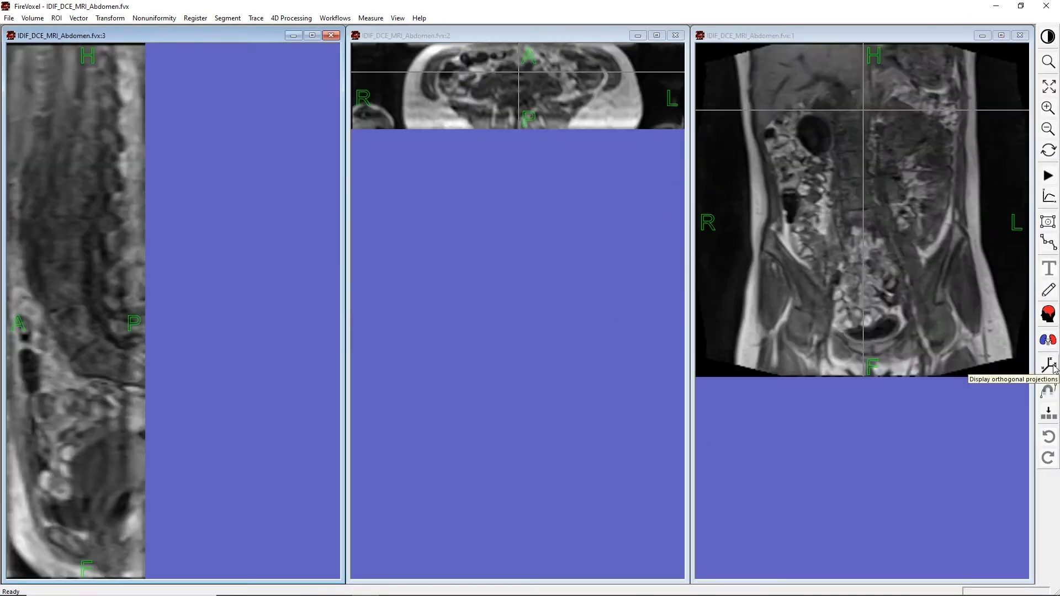
- Play the dynamic series with the default interframe delay and browse the voxel time-activity curve at the aorta in the coronal view
left_click(867, 114)
left_click(1048, 176)
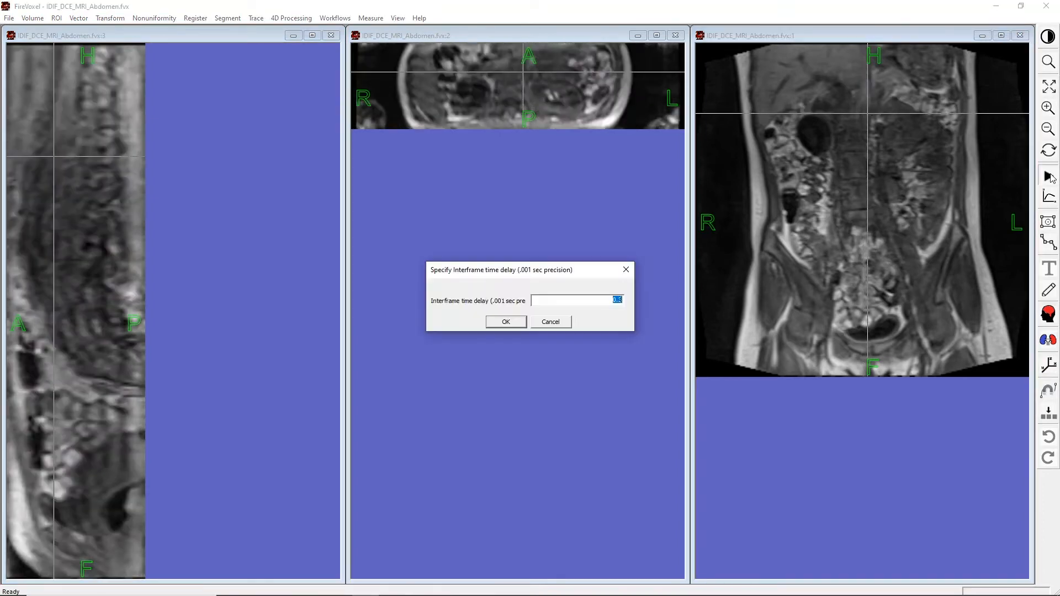
left_click(499, 322)
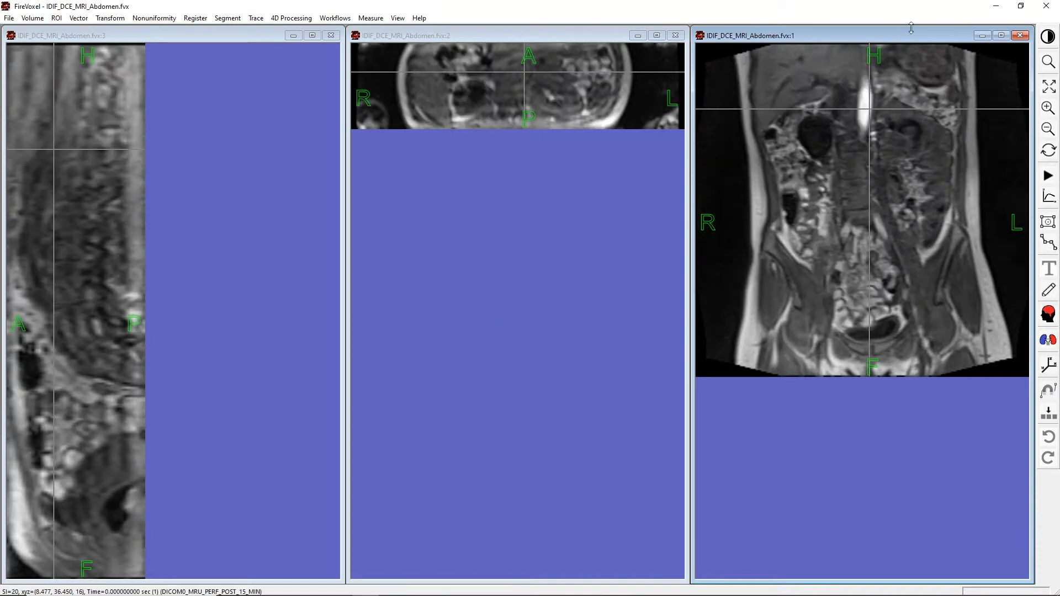
left_click(866, 105)
left_click(1048, 198)
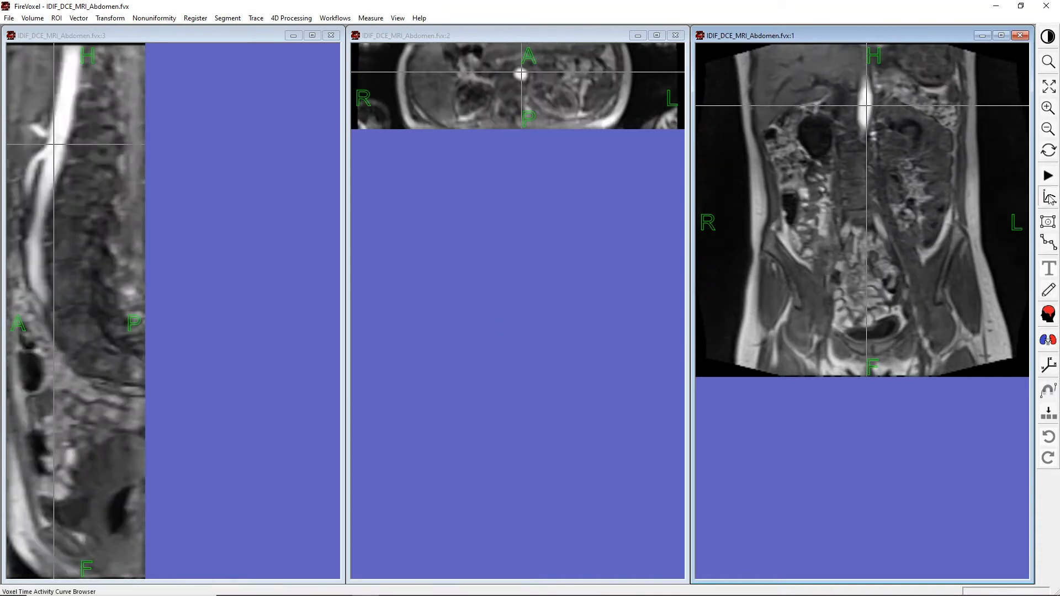
left_click(867, 103)
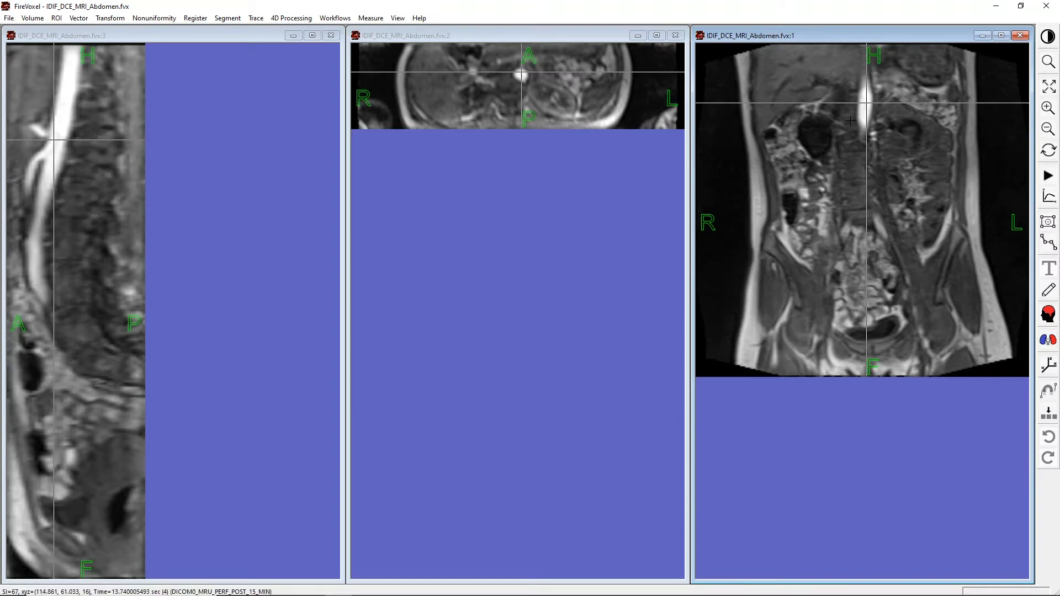
- Place a box ROI over the bright upper aorta in the coronal view and extend it in the sagittal view to span the vessel's depth
left_click_drag(857, 121, 874, 95)
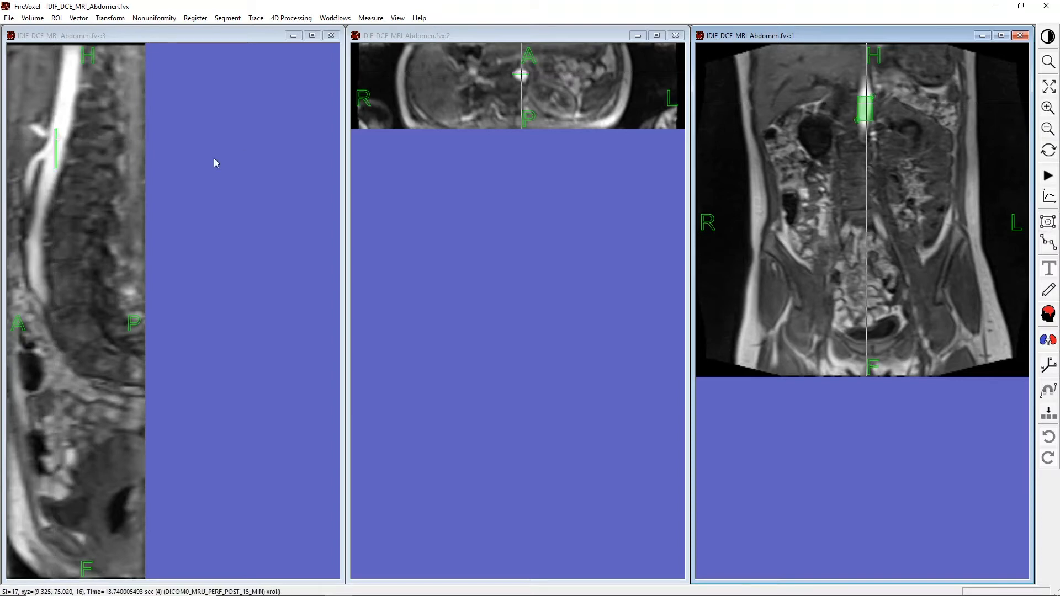
left_click(56, 149)
left_click_drag(56, 129, 67, 129)
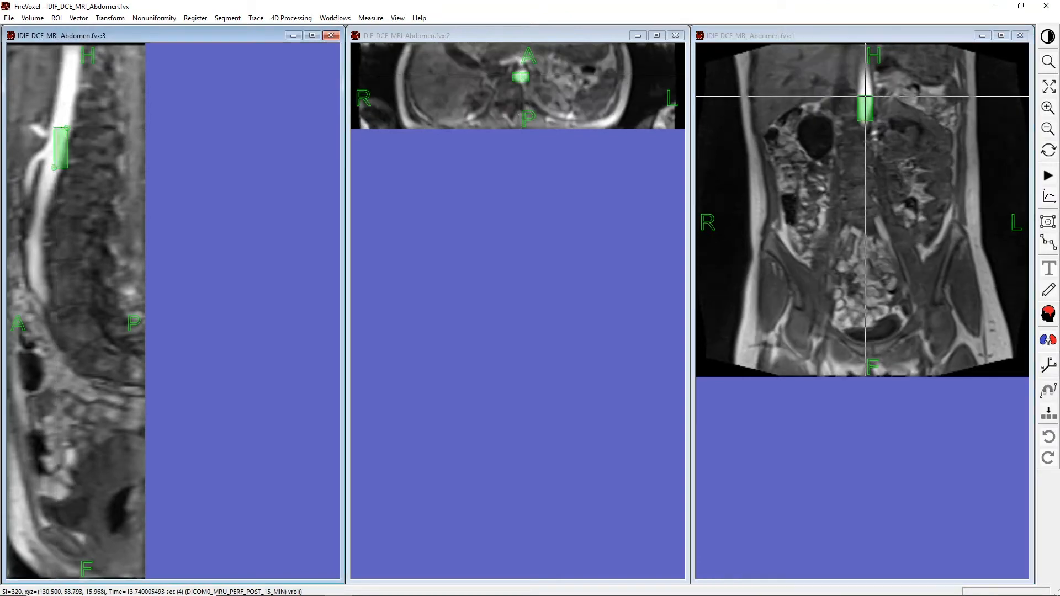
left_click_drag(54, 168, 58, 138)
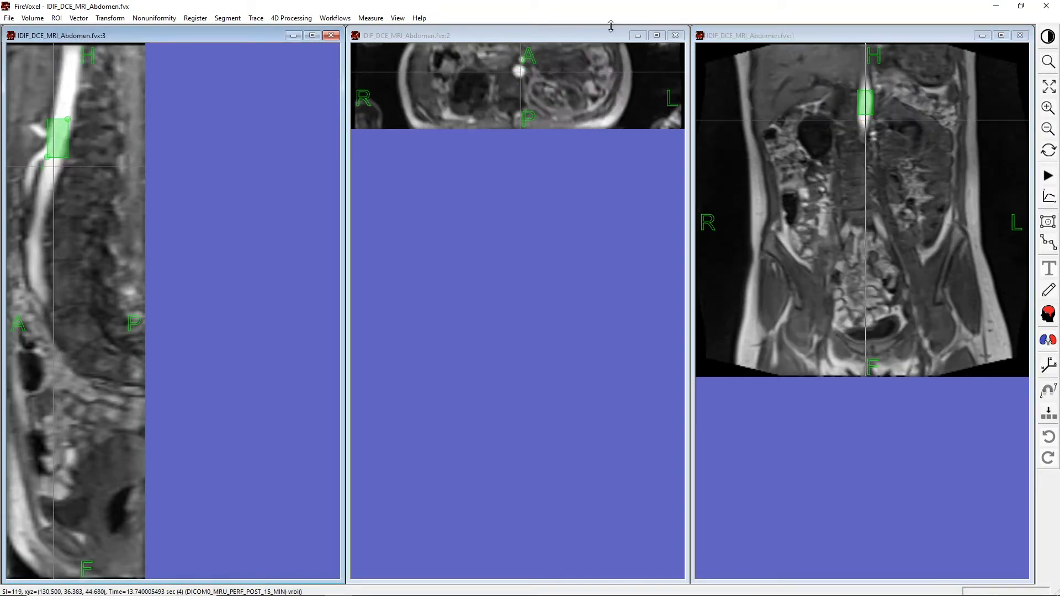
- Show the layer control clear of the boxed aorta and open the Image Derived Input Function settings for the DICOM0_MRU_PERF_POST_15_MIN layer
left_click(866, 100)
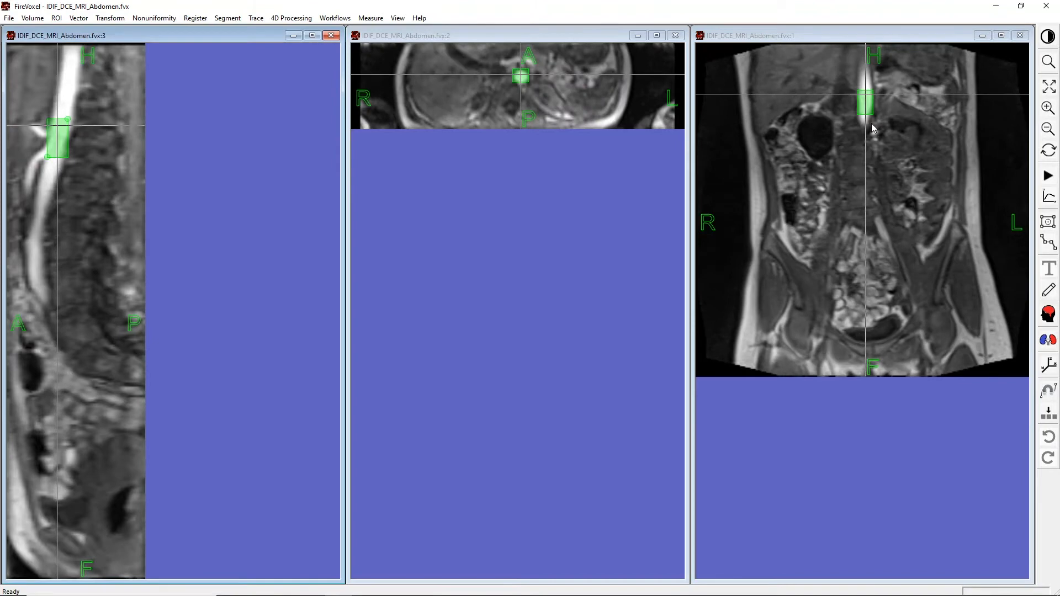
double_click(867, 118)
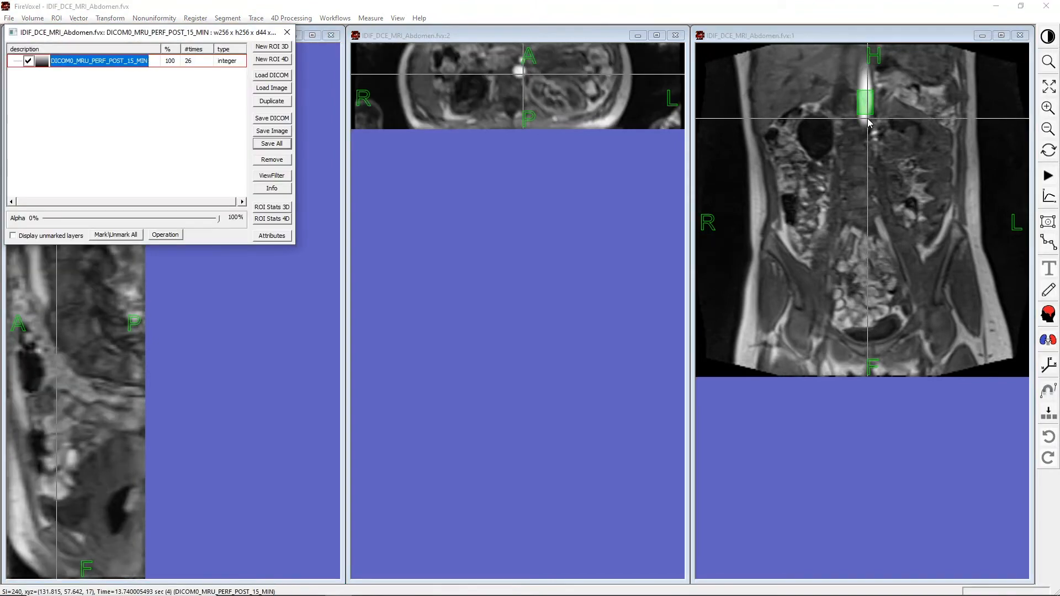
left_click_drag(194, 34, 896, 376)
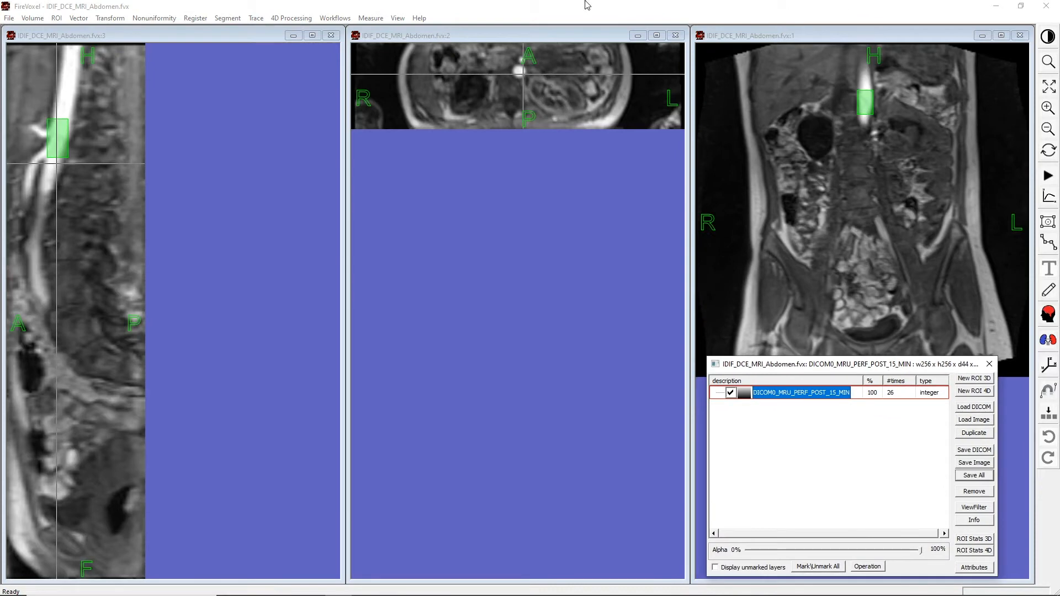
left_click(304, 23)
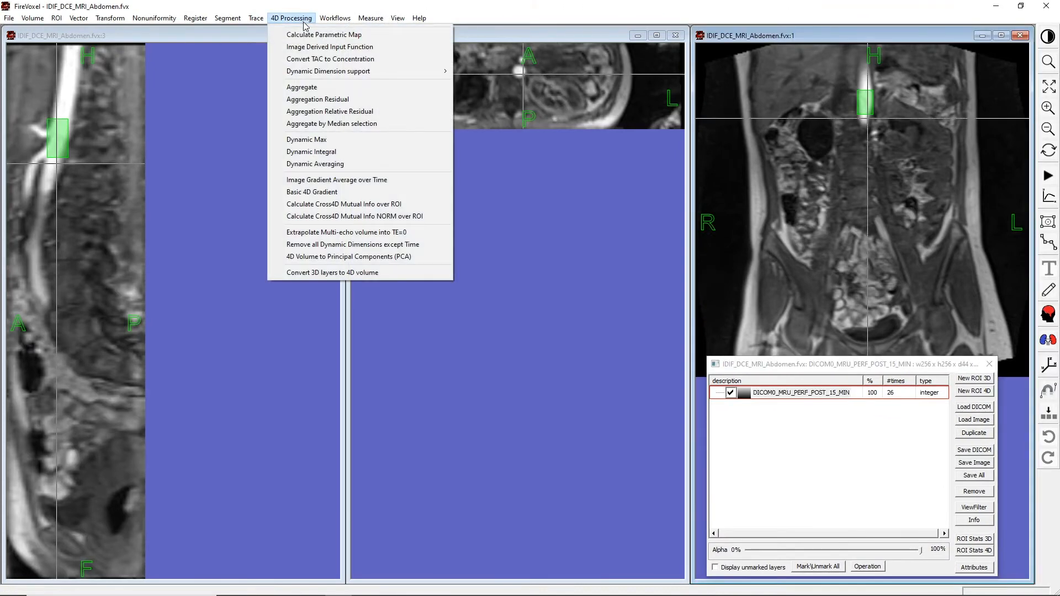
left_click(319, 49)
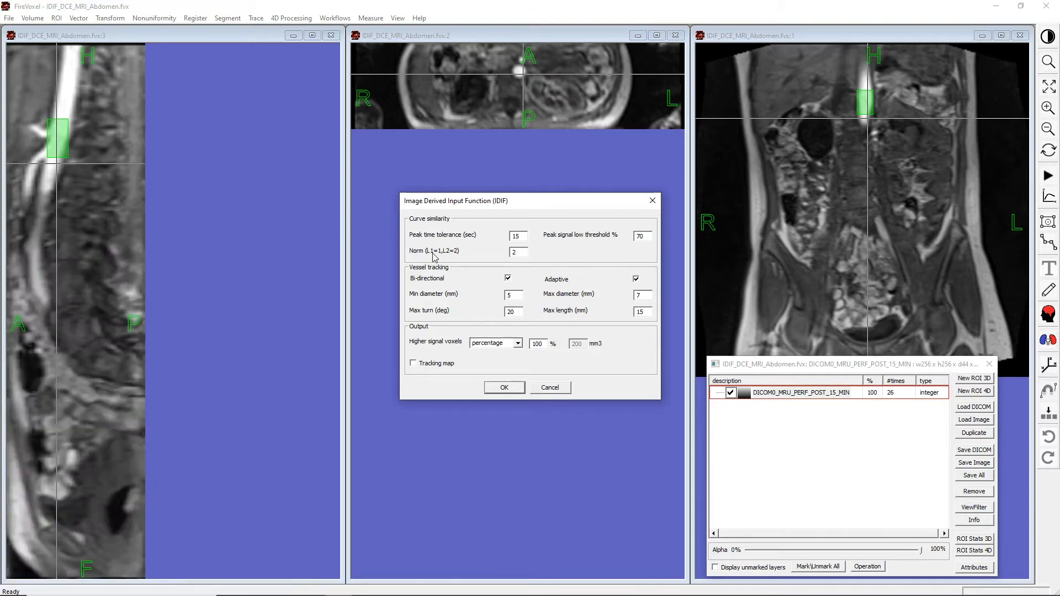
- Toggle bi-directional vessel tracking off and back on in the IDIF settings, keeping the norm at 2
double_click(521, 252)
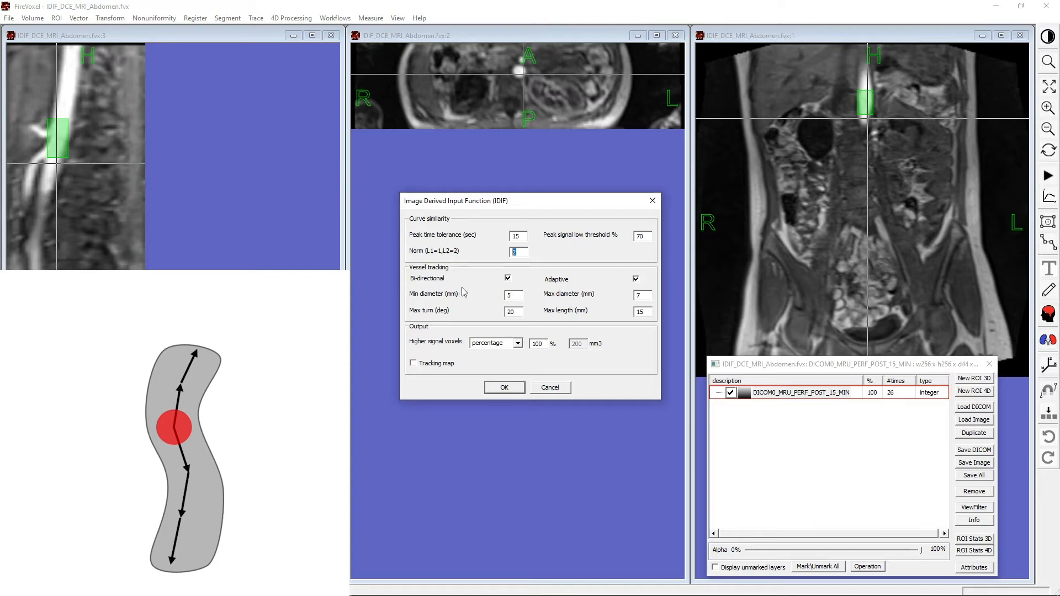
left_click(509, 280)
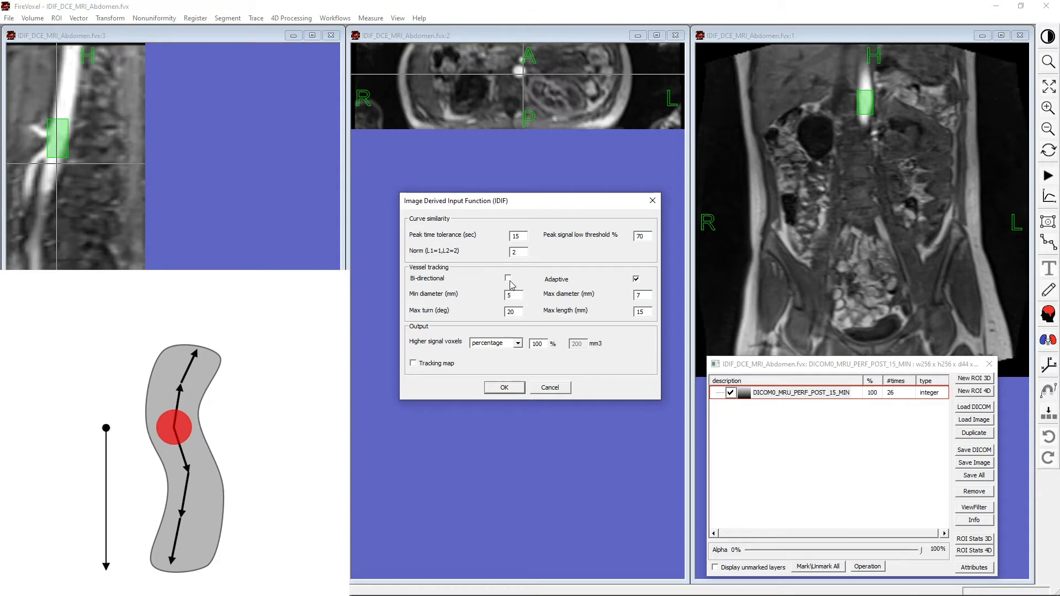
left_click(510, 280)
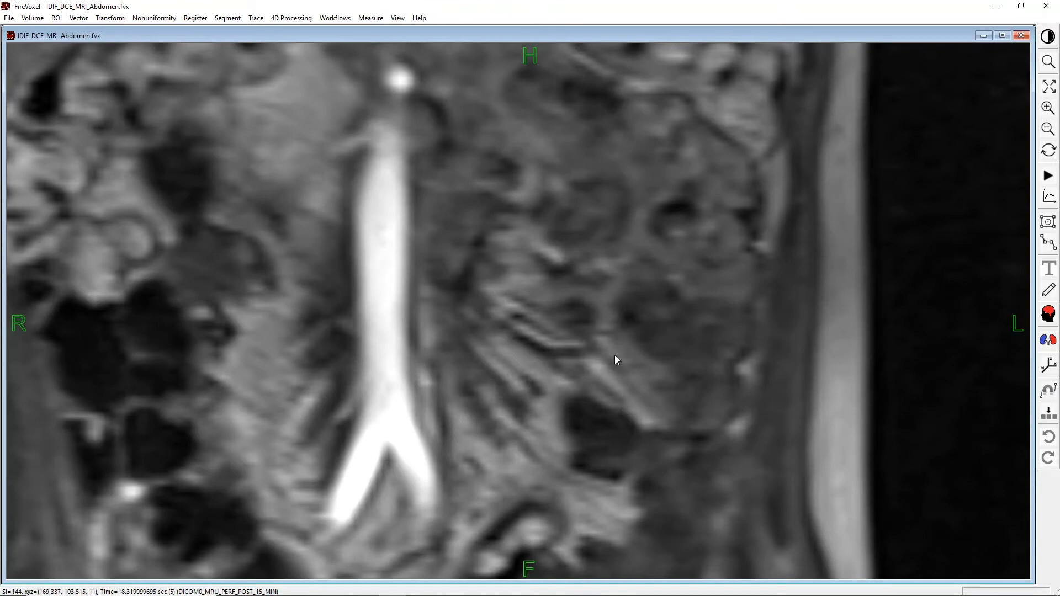
- Measure the aorta's width at mid-height and the vertical distance from its lower part to the bifurcation in the enlarged coronal image
left_click(1050, 245)
left_click(356, 235)
left_click_drag(357, 234, 409, 234)
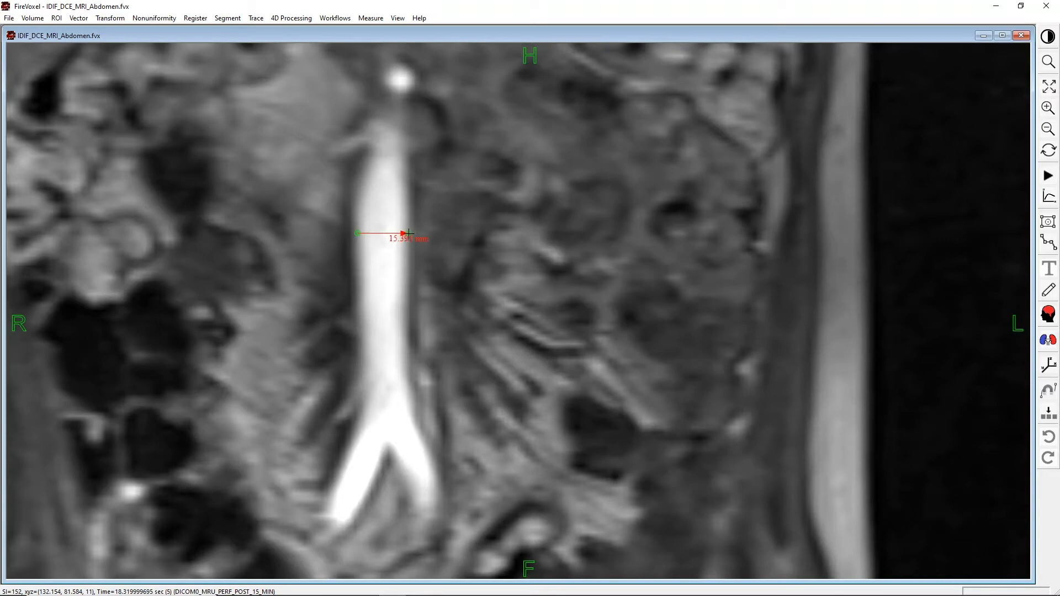
left_click_drag(409, 234, 409, 234)
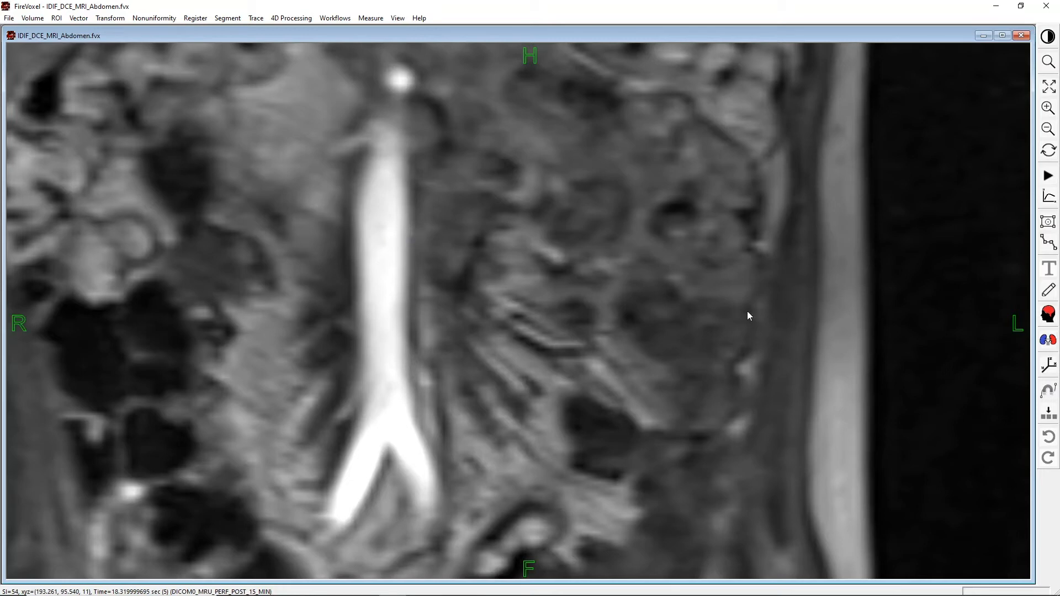
left_click(1048, 243)
left_click(382, 394)
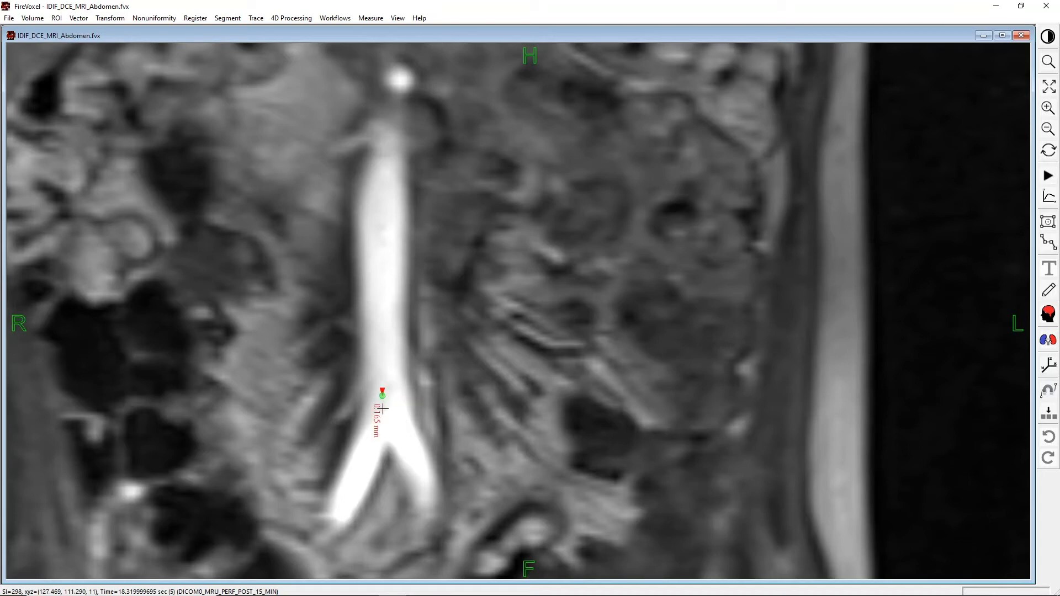
left_click(385, 444)
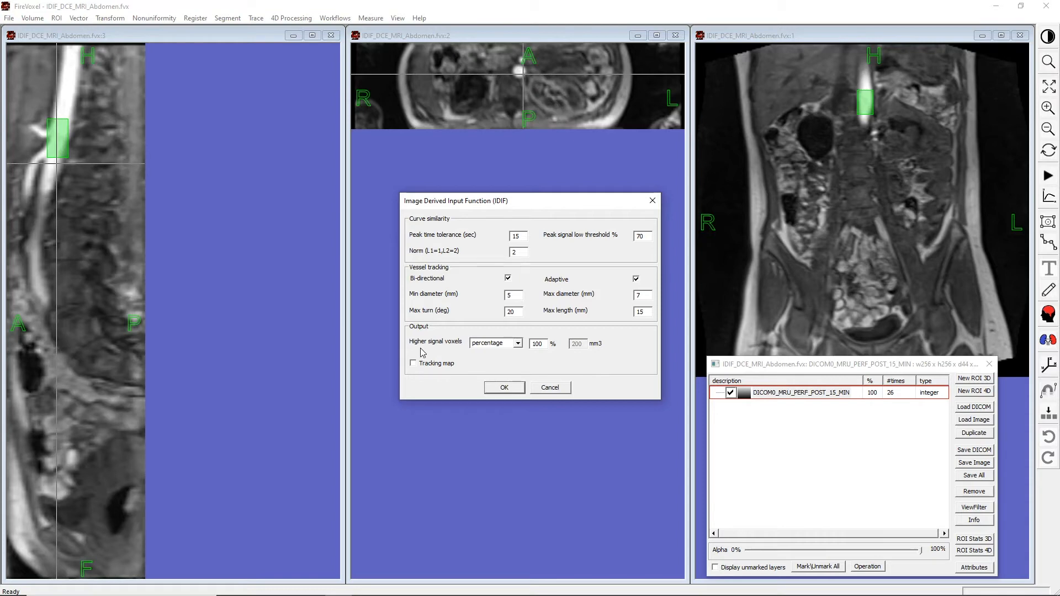
- Switch the higher signal voxels output to volume (mm3) and back to percentage
left_click(519, 344)
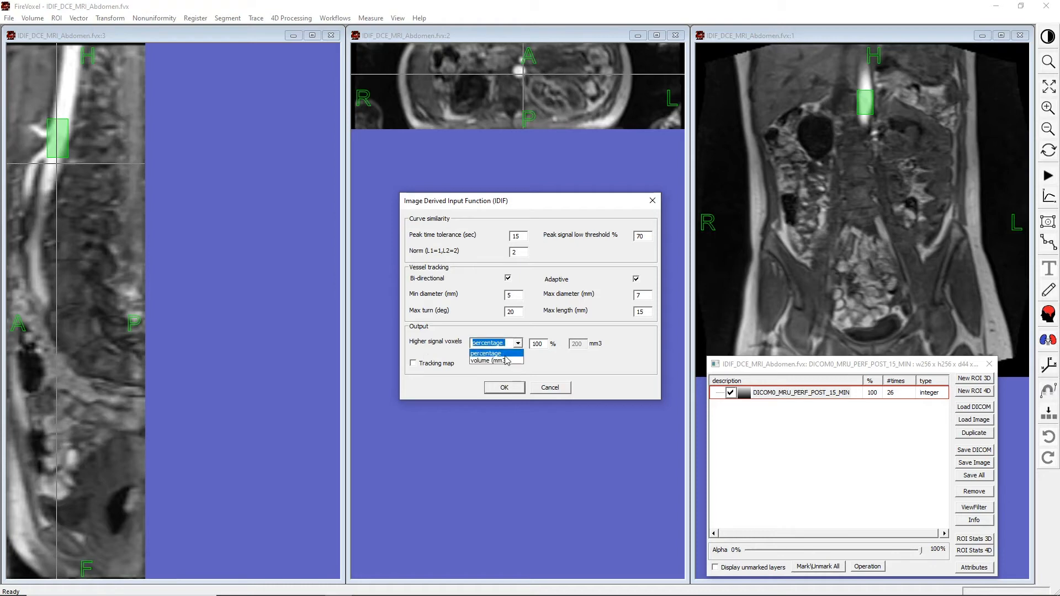
left_click(506, 361)
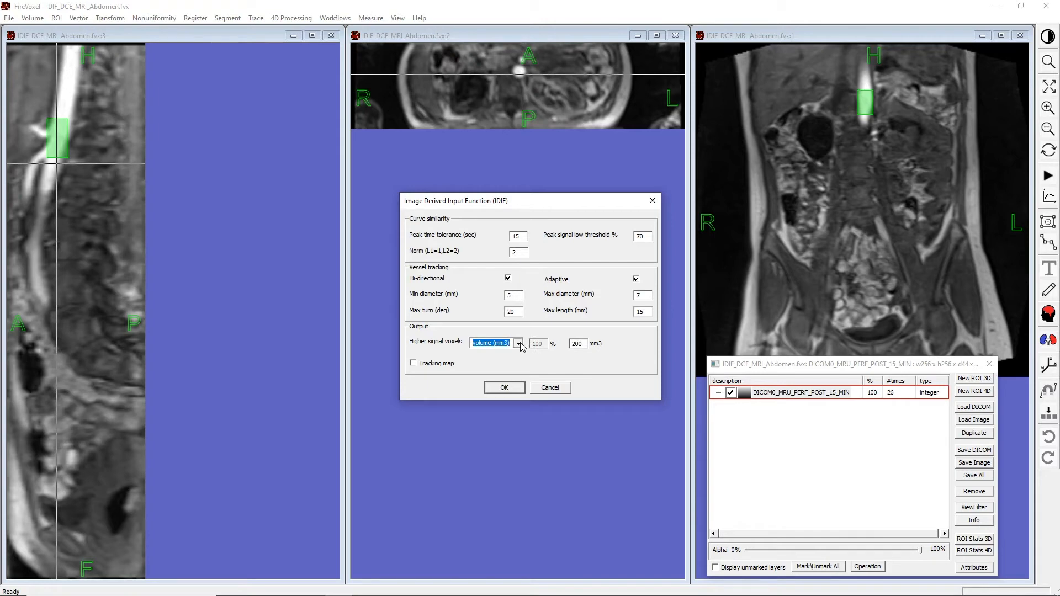
left_click(518, 344)
left_click(510, 355)
- Run the image-derived input function with the tracking map output enabled, and close the curve window after viewing it
left_click(414, 364)
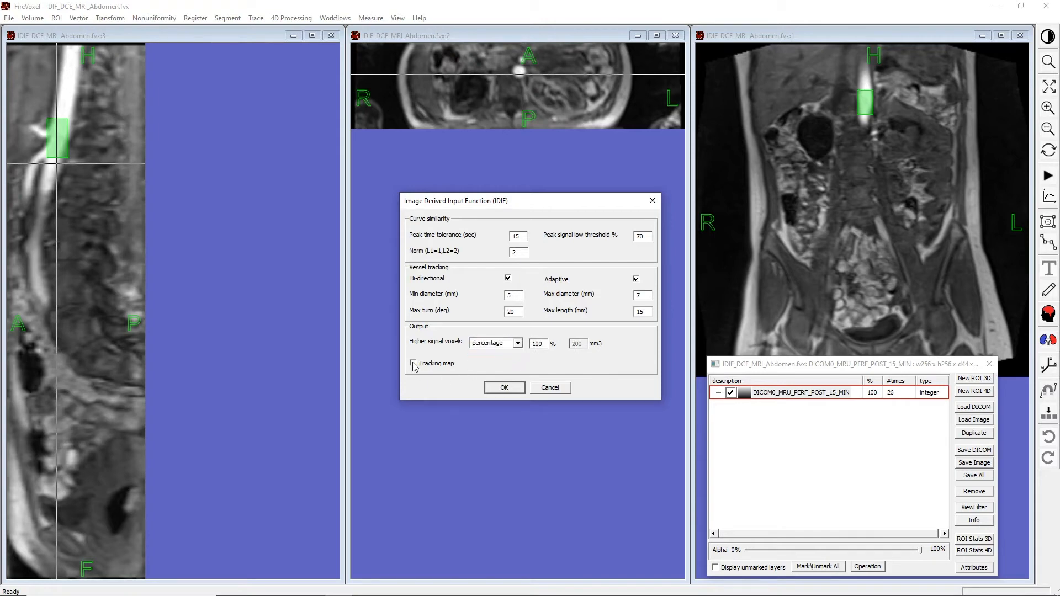
left_click(413, 364)
left_click(502, 389)
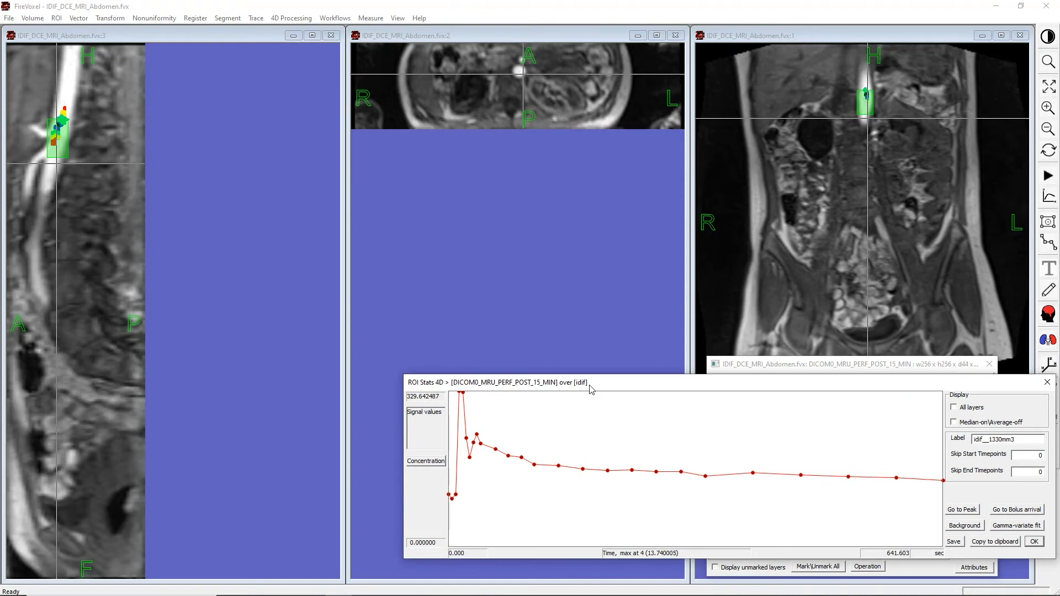
left_click_drag(502, 320, 375, 168)
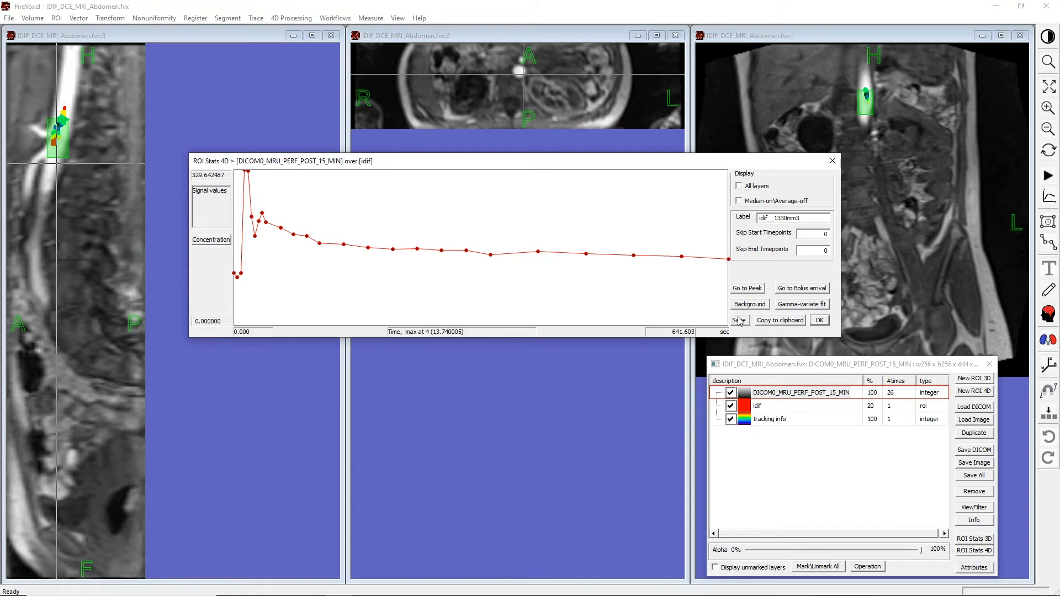
left_click(821, 320)
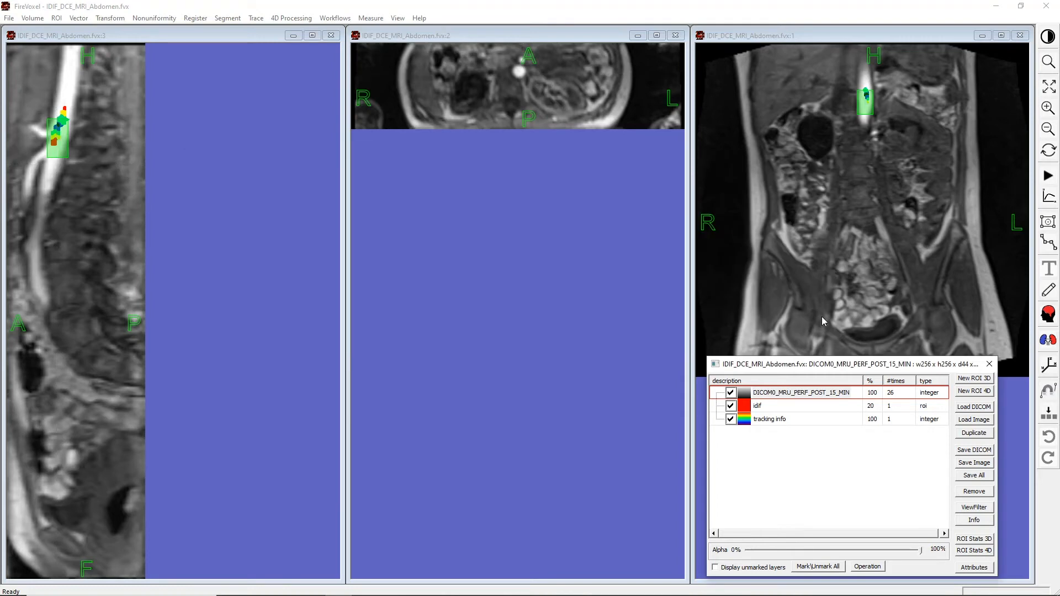
- Examine the tracking info layer up close in the sagittal view against its Rainbow color scale
left_click(1049, 61)
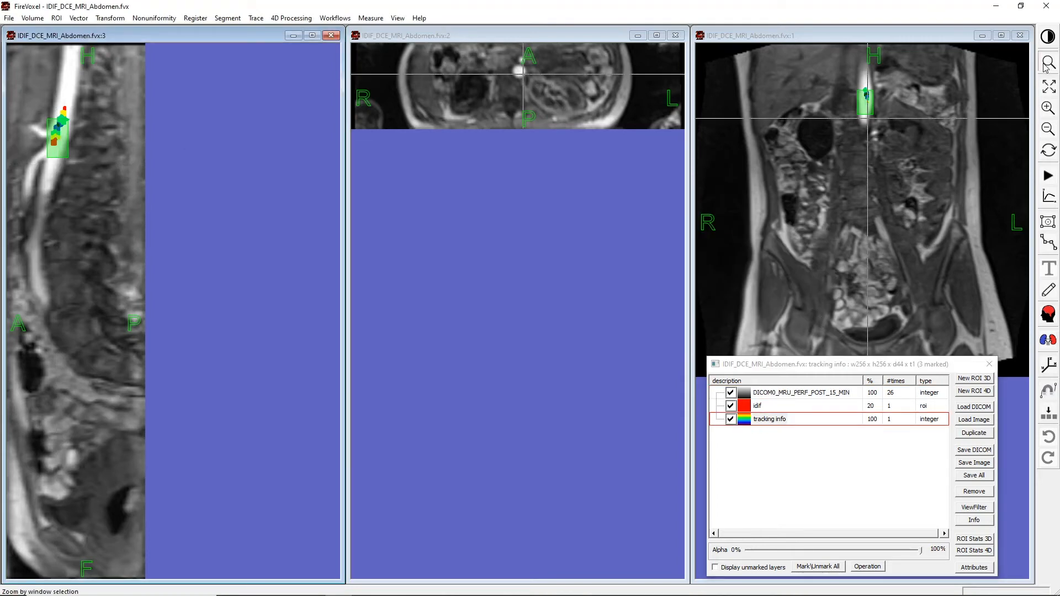
left_click_drag(28, 202, 92, 95)
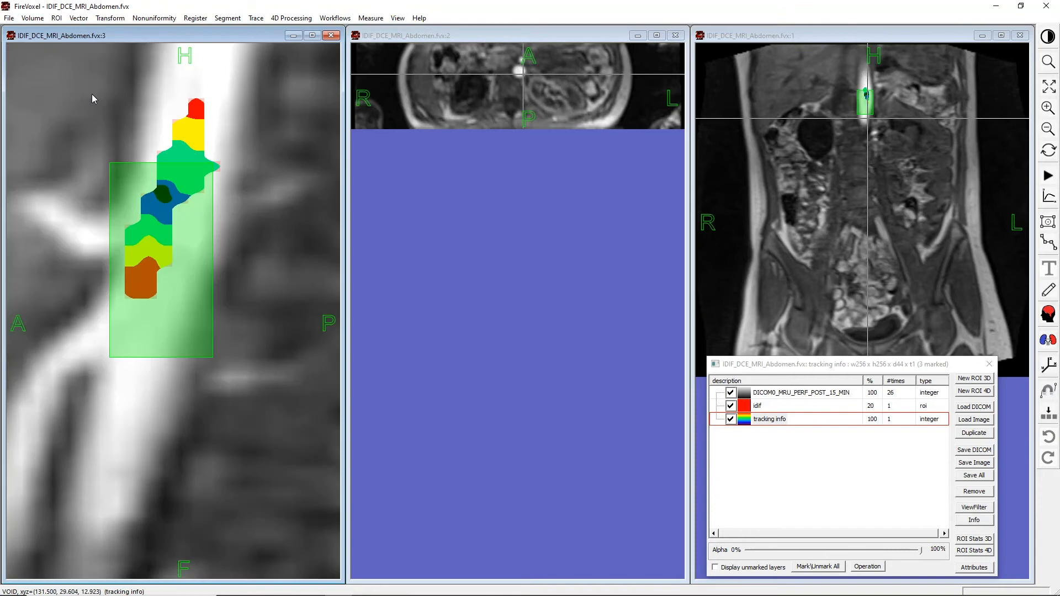
left_click(801, 420)
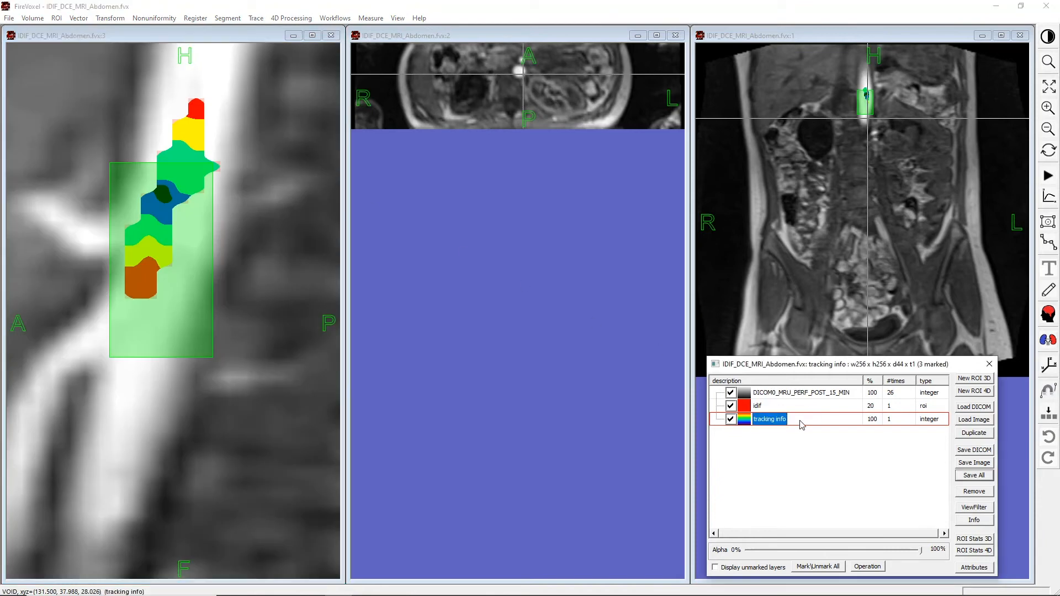
left_click(987, 507)
left_click_drag(871, 334, 364, 103)
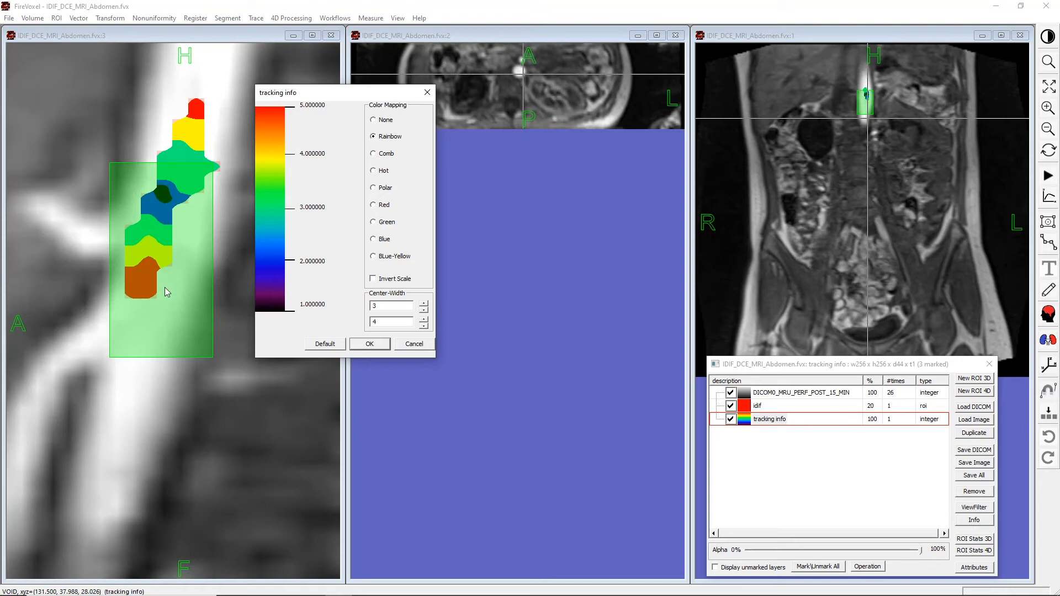
left_click(370, 344)
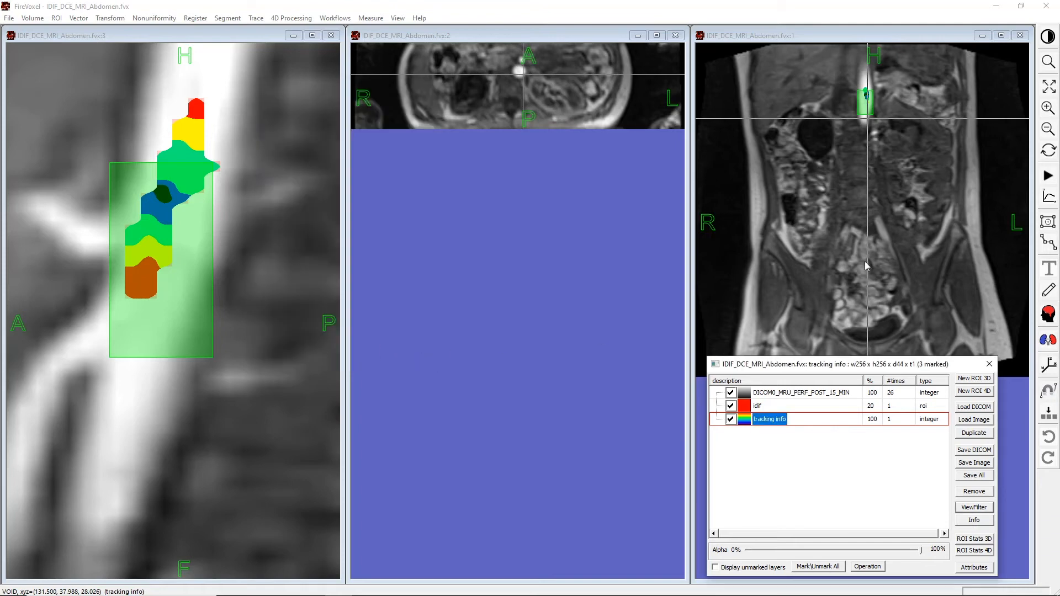
left_click(1049, 86)
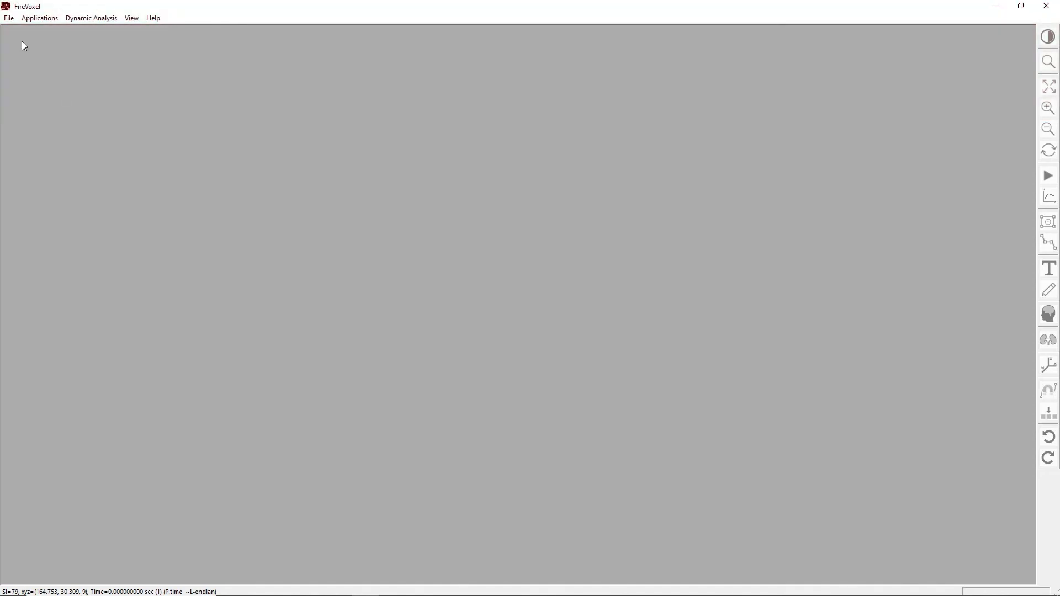
- Open the document IDIF_DCE_MRI_Prostate.fvx and display its orthogonal projections
left_click(9, 18)
left_click(12, 30)
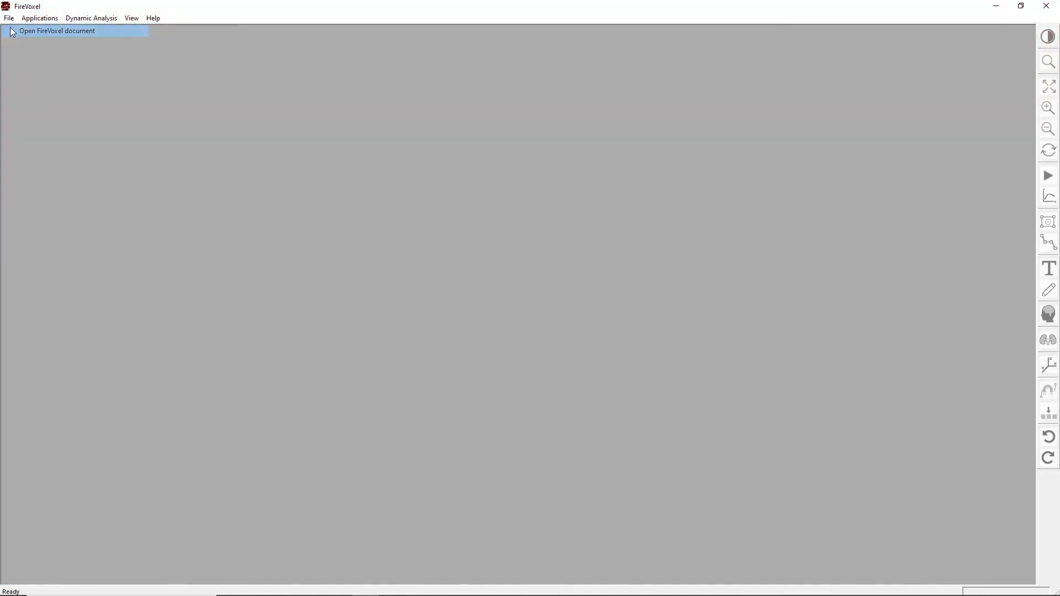
left_click(507, 354)
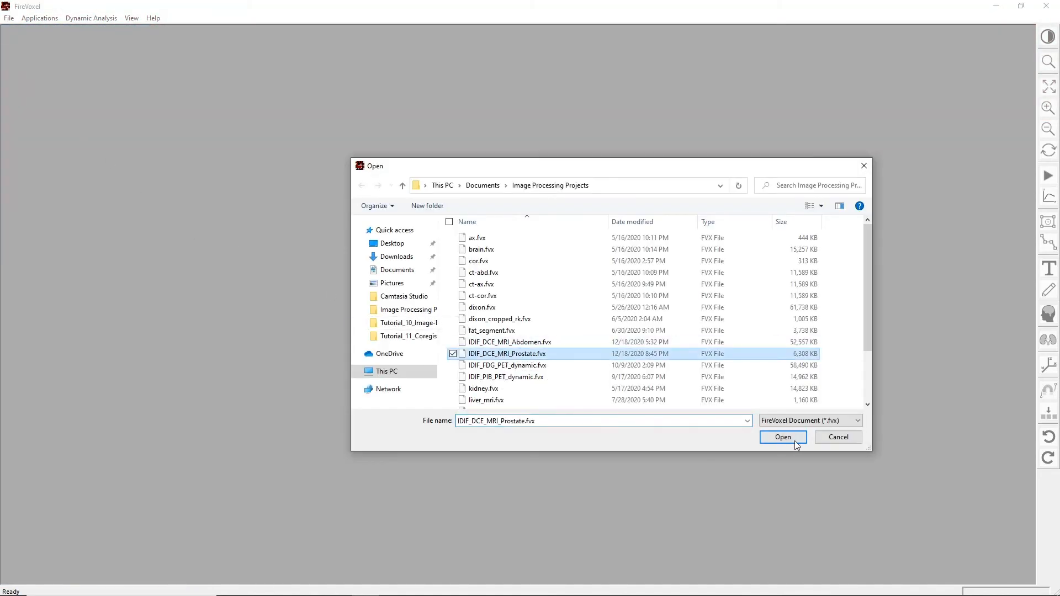
left_click(783, 437)
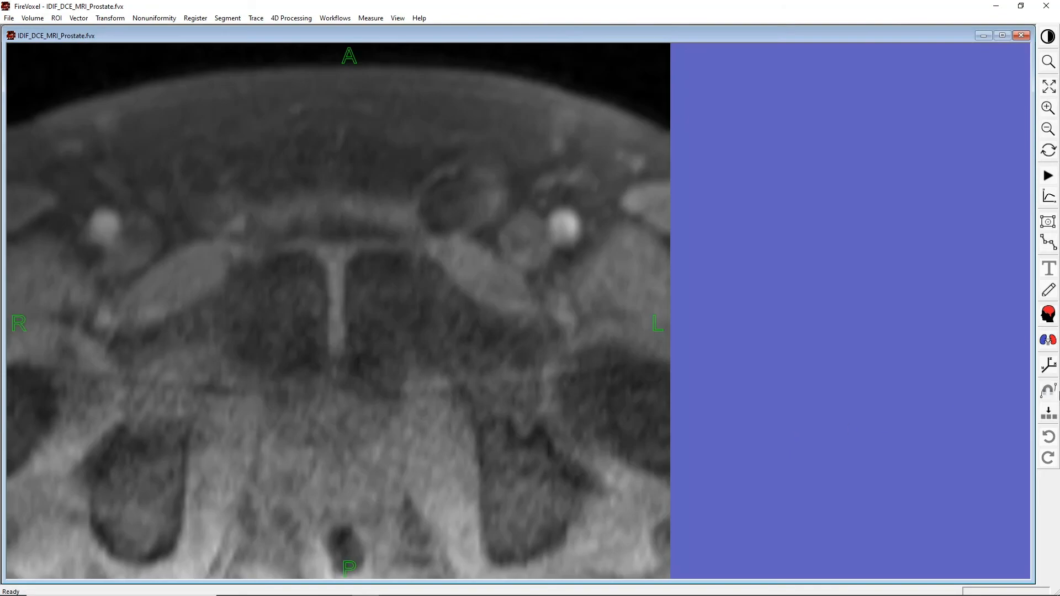
left_click(1049, 366)
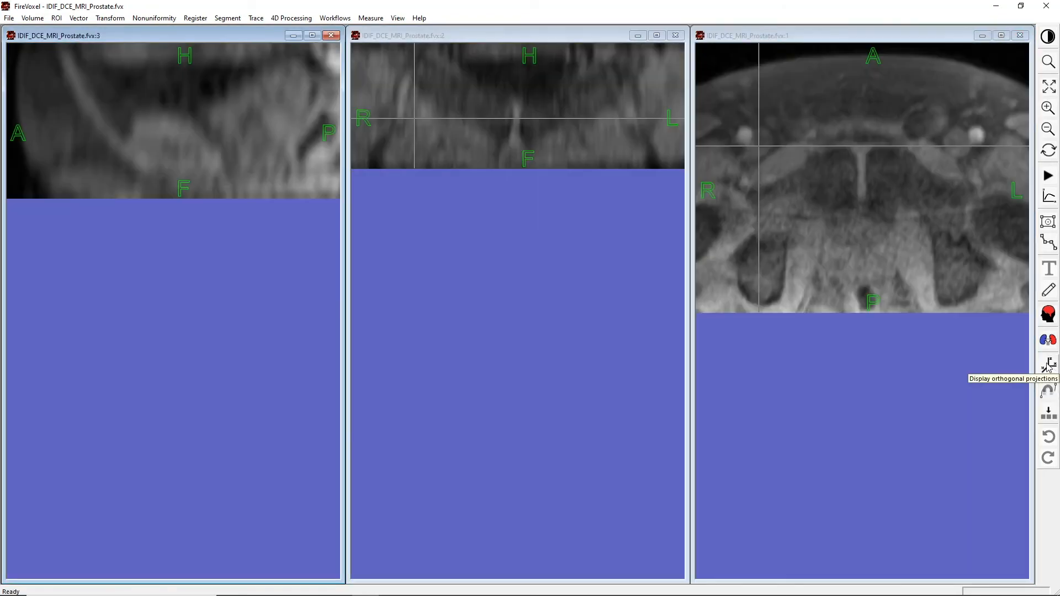
- Center the crosshair on the bright artery on the patient's right side in the axial view and advance the series to time point 8
left_click(741, 137)
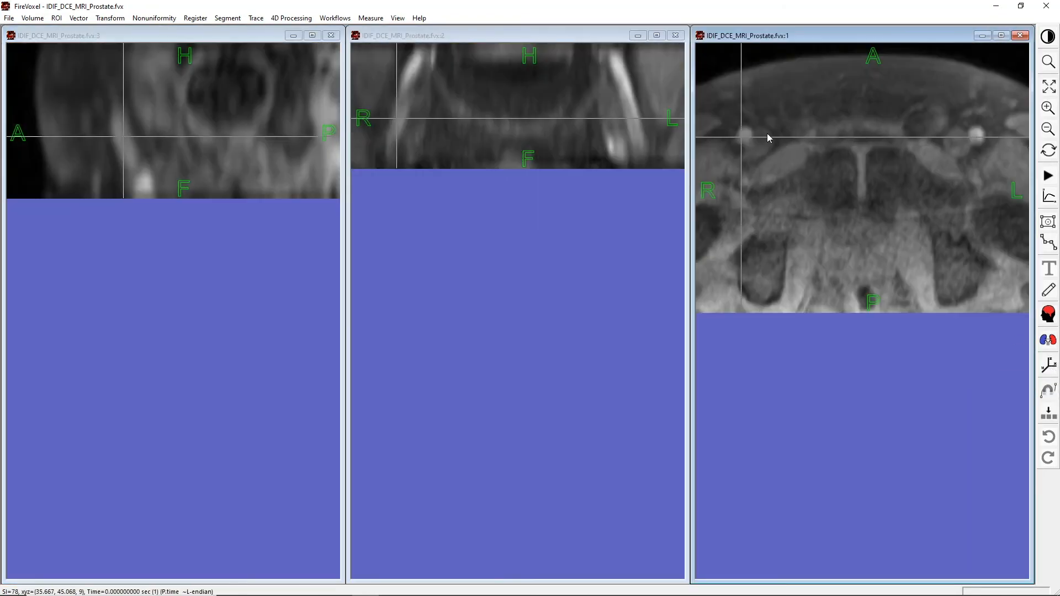
key("Right")
key("Right")
key("Right")
key("Right")
key("Right")
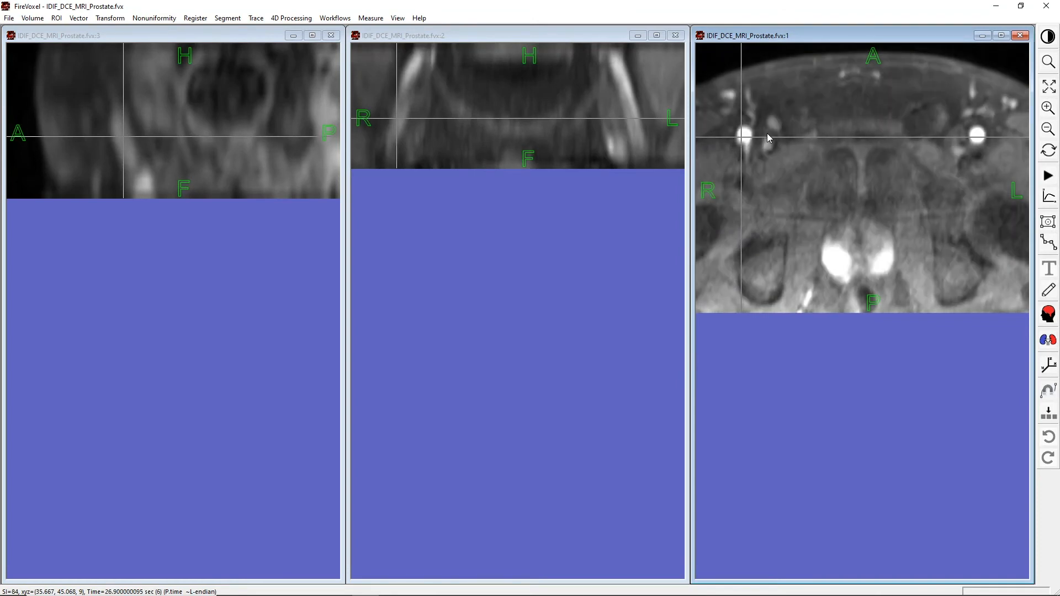
key("Right")
key("Right")
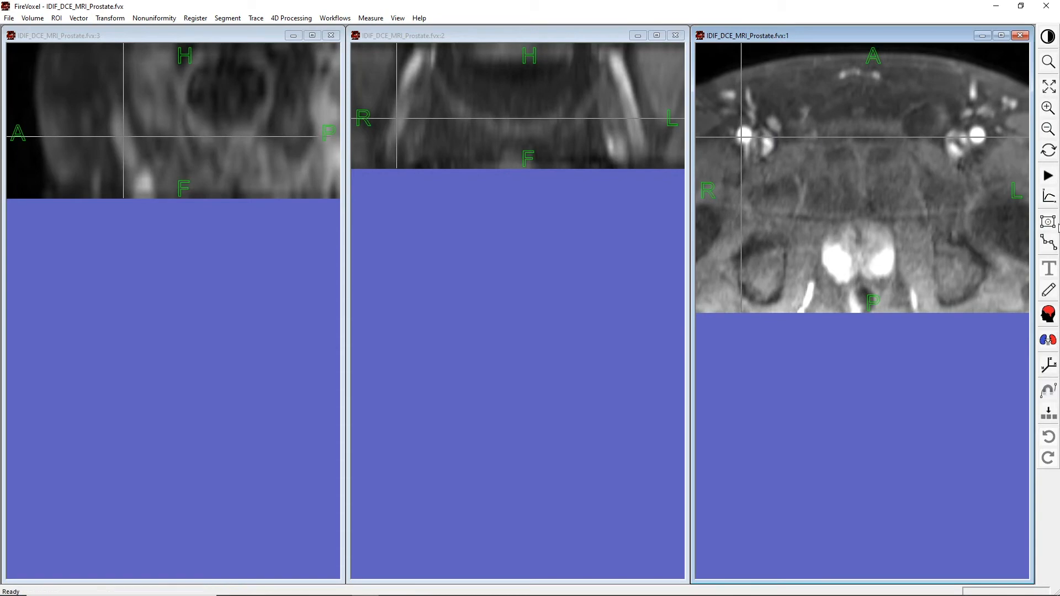
- Create a red vector ROI of about 9 × 8 voxels around the right-side artery in the axial view and extend its height in the sagittal view
left_click_drag(734, 143, 754, 127)
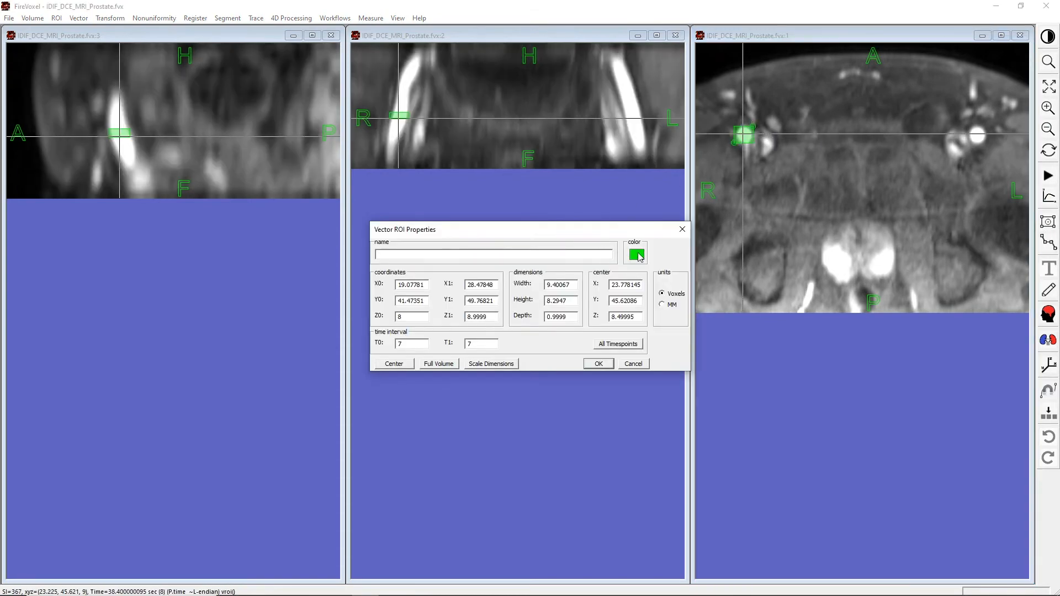
left_click(636, 254)
left_click(479, 253)
left_click(490, 377)
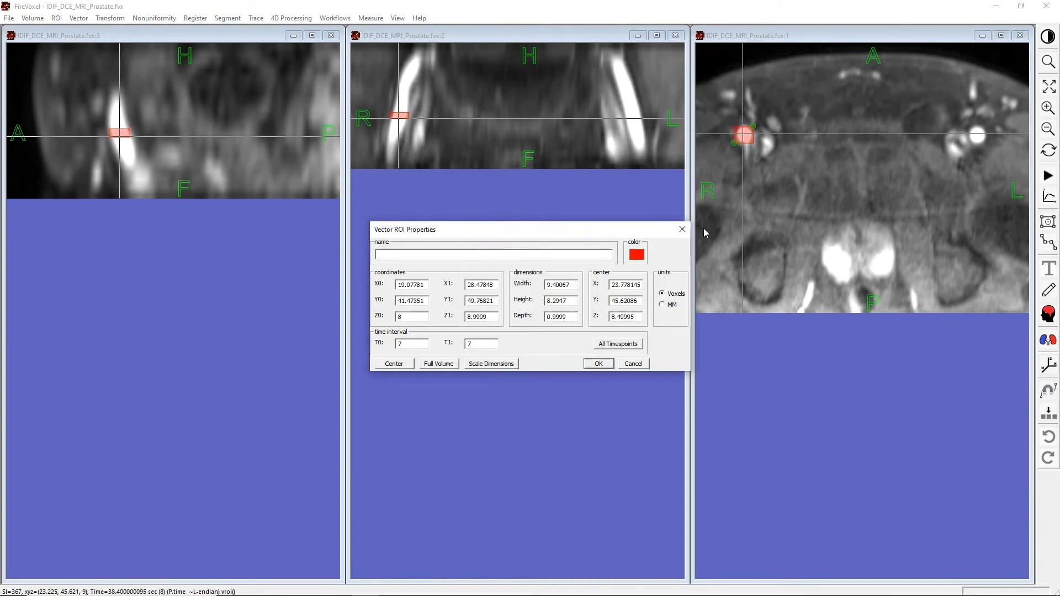
left_click(683, 229)
left_click(119, 131)
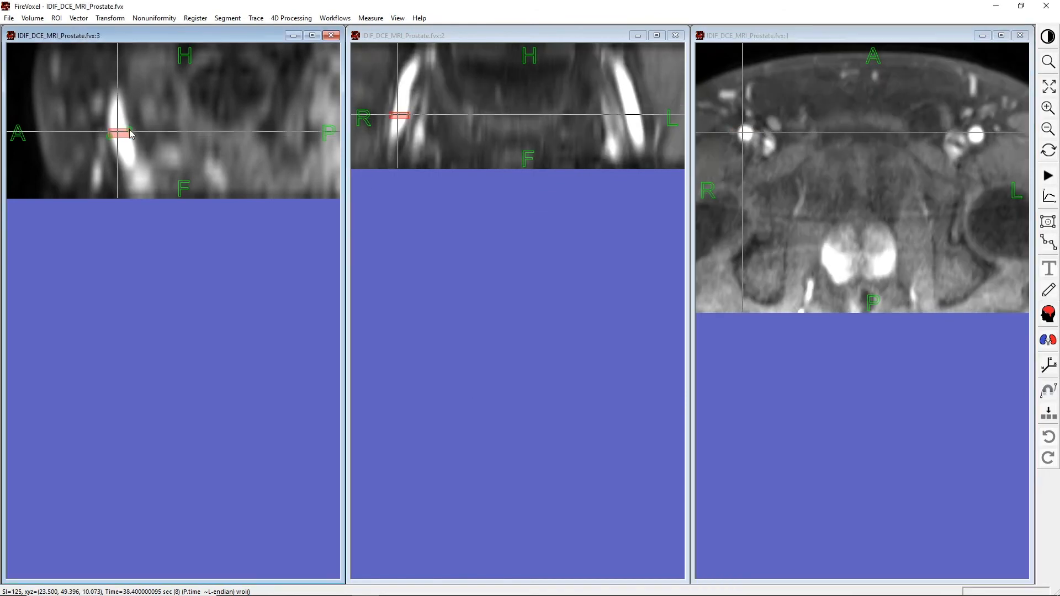
left_click_drag(128, 130, 107, 145)
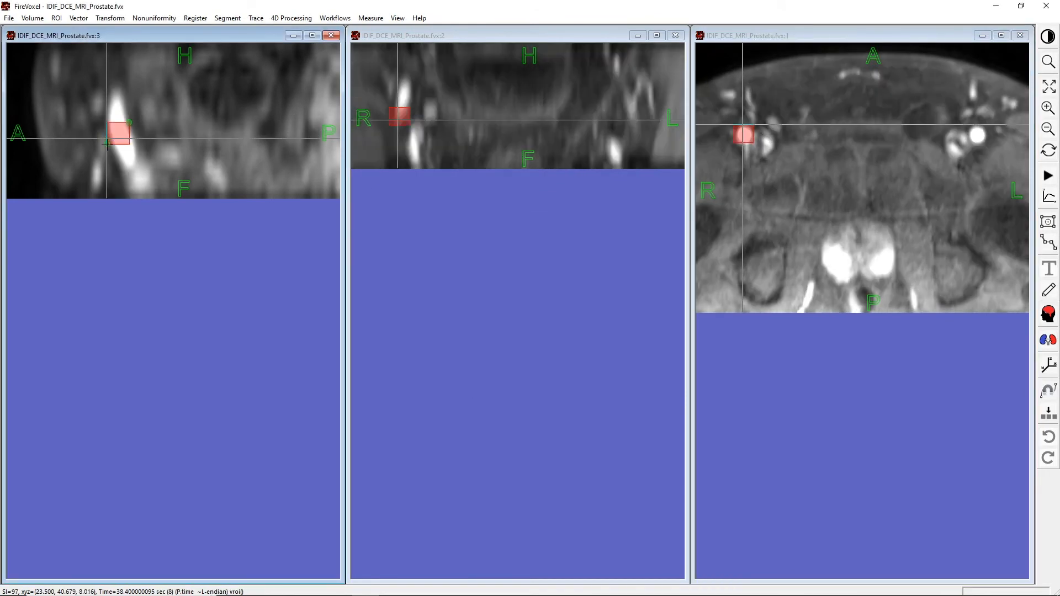
- Run the image-derived input function on the red artery ROI with the default settings, and close the curve window after viewing it
left_click(286, 21)
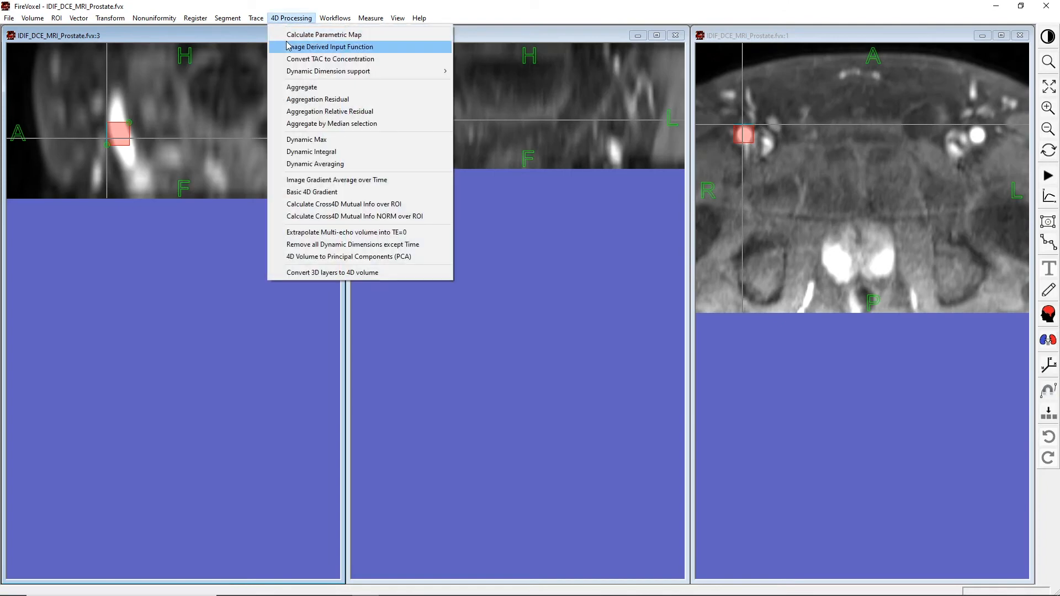
left_click(309, 47)
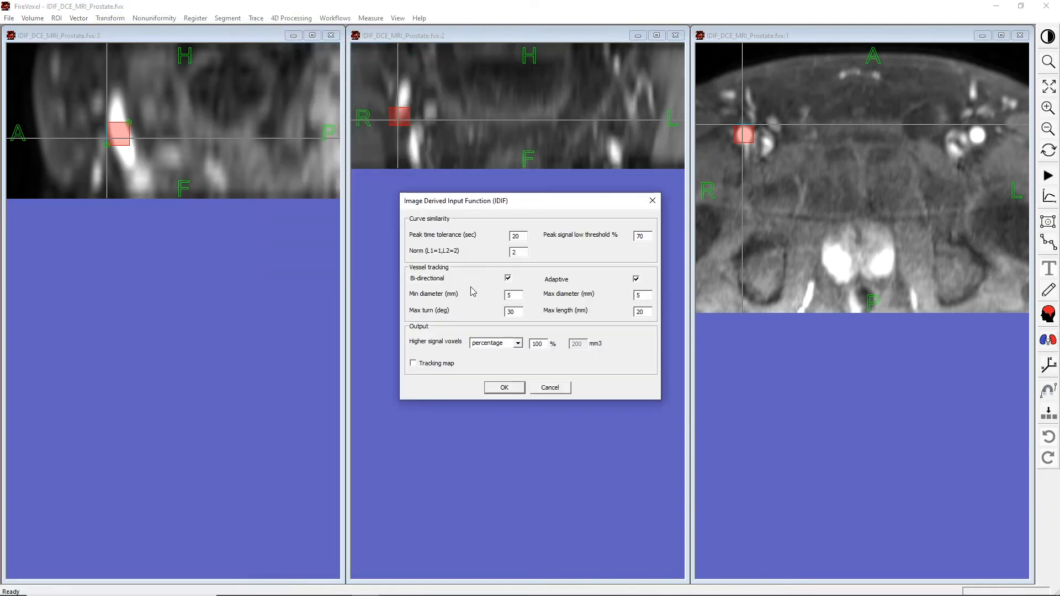
left_click(511, 389)
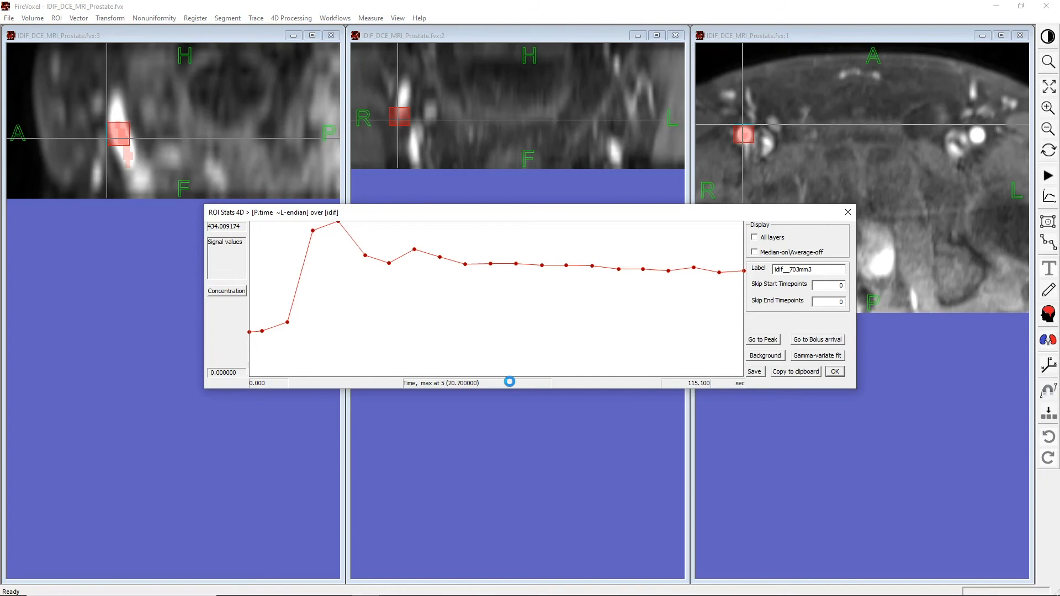
left_click(848, 213)
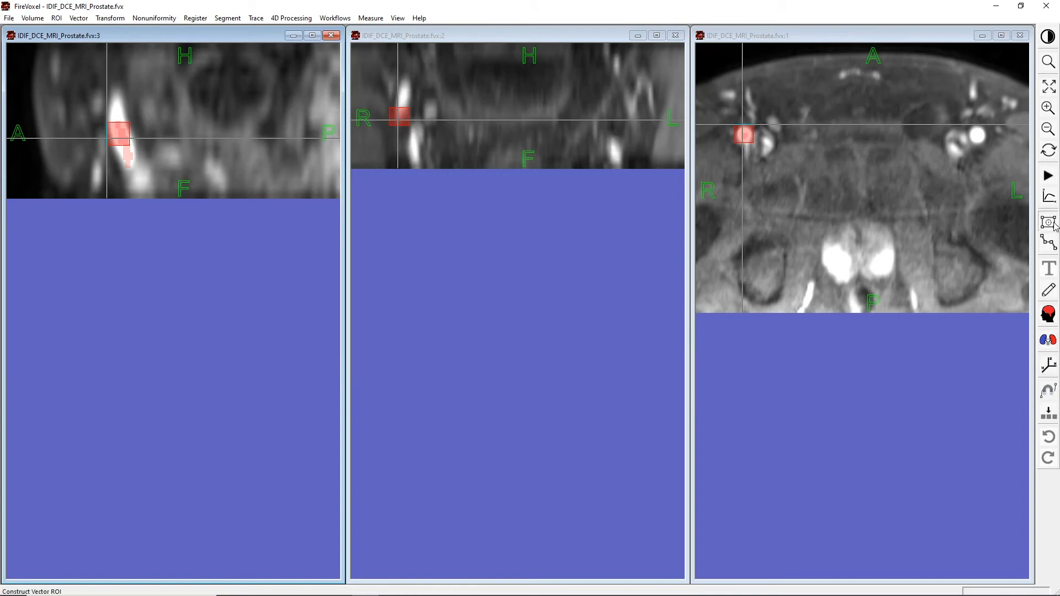
- Draw a second vector ROI around the vein beside the artery in the axial view and color it blue
left_click_drag(759, 154, 781, 134)
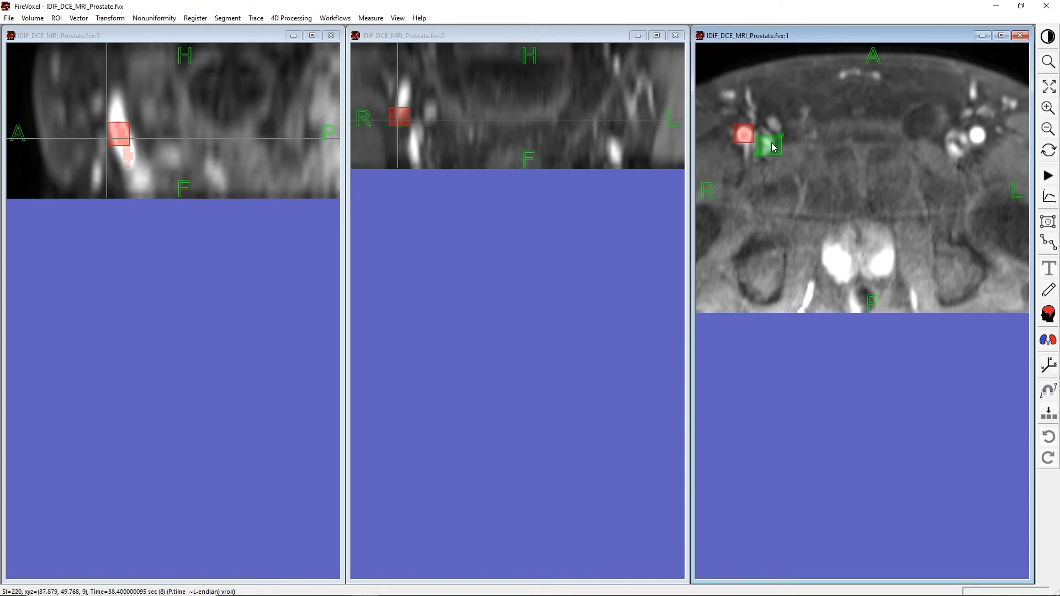
double_click(769, 145)
left_click(637, 254)
left_click(551, 241)
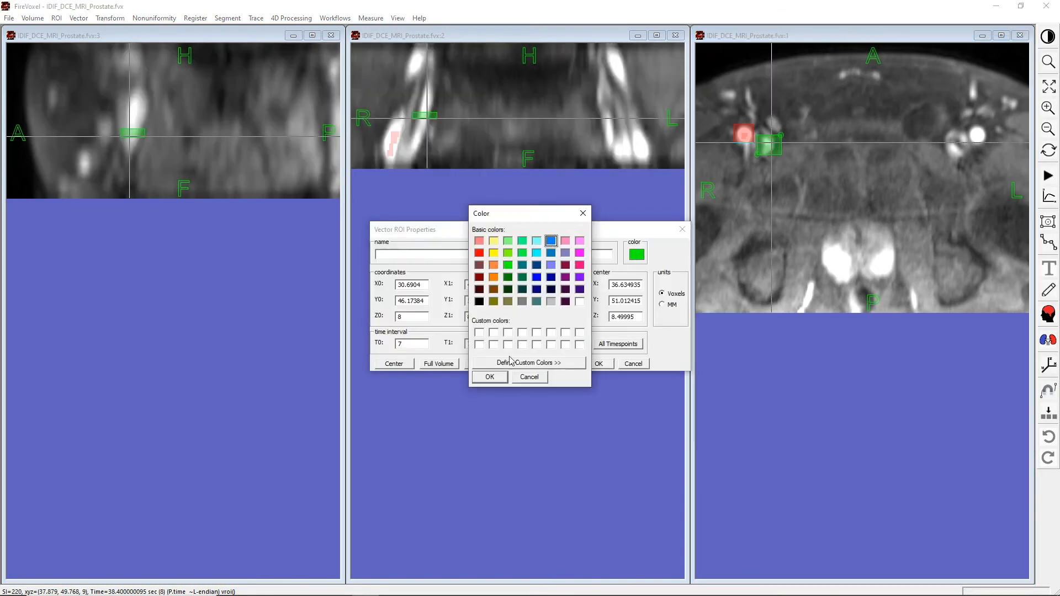
left_click(490, 376)
left_click(683, 229)
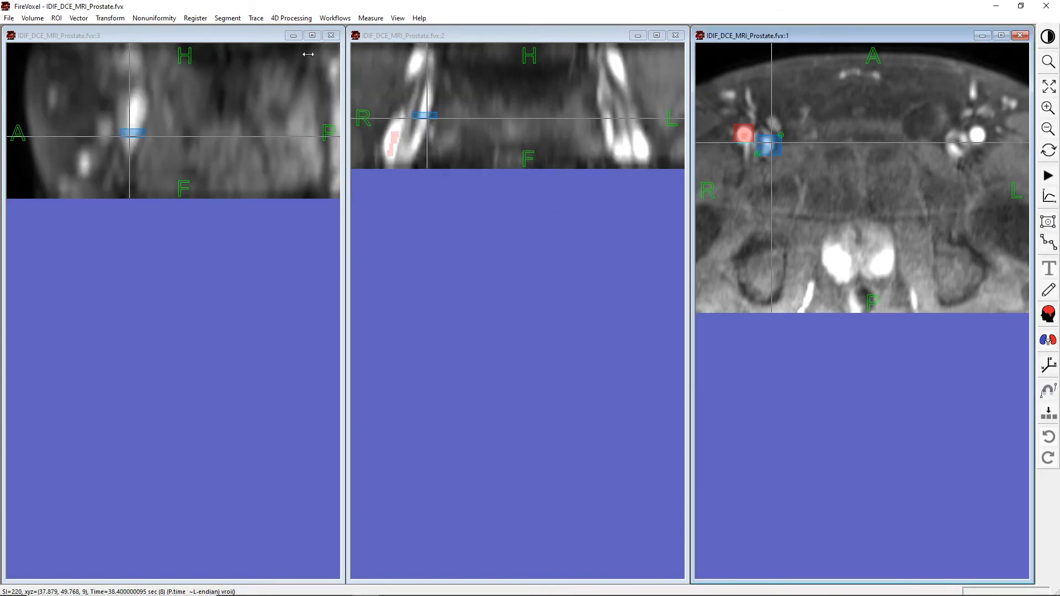
- Run the image-derived input function on the blue vein ROI with the default settings, and close its curve window after viewing it
left_click(302, 18)
left_click(302, 49)
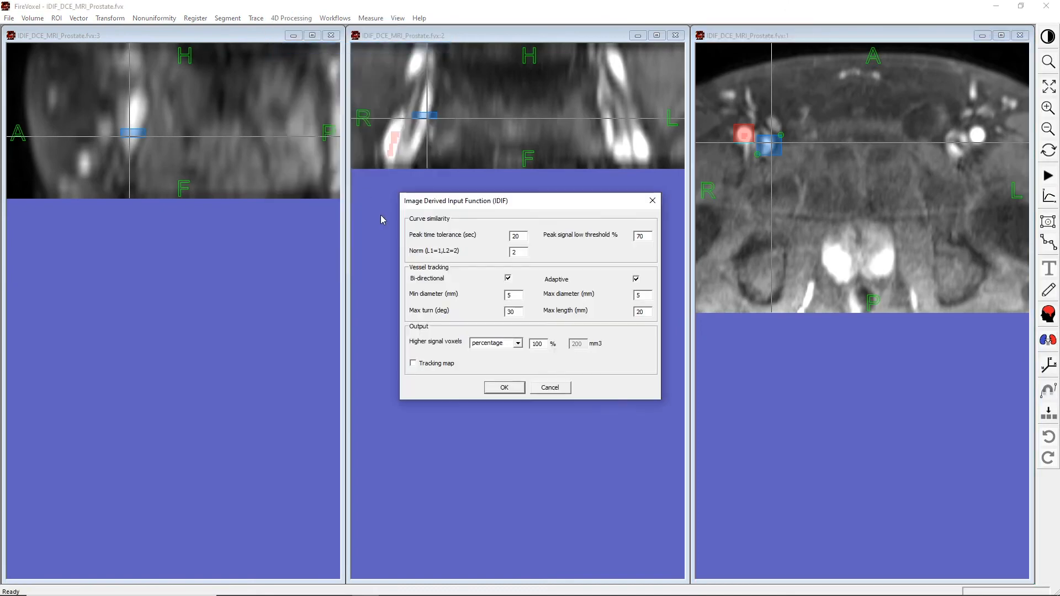
left_click(499, 391)
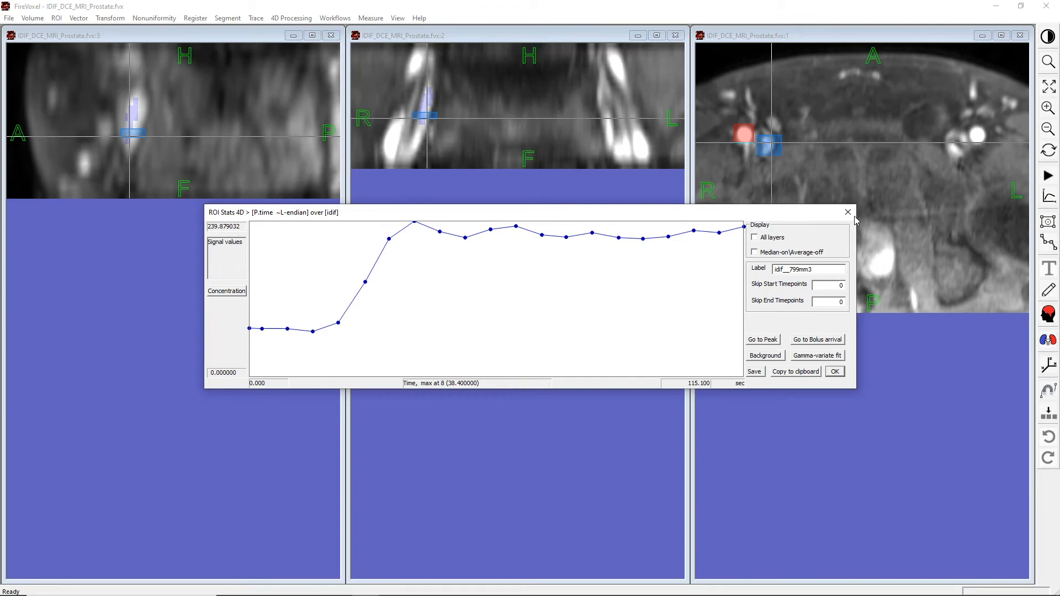
left_click(848, 212)
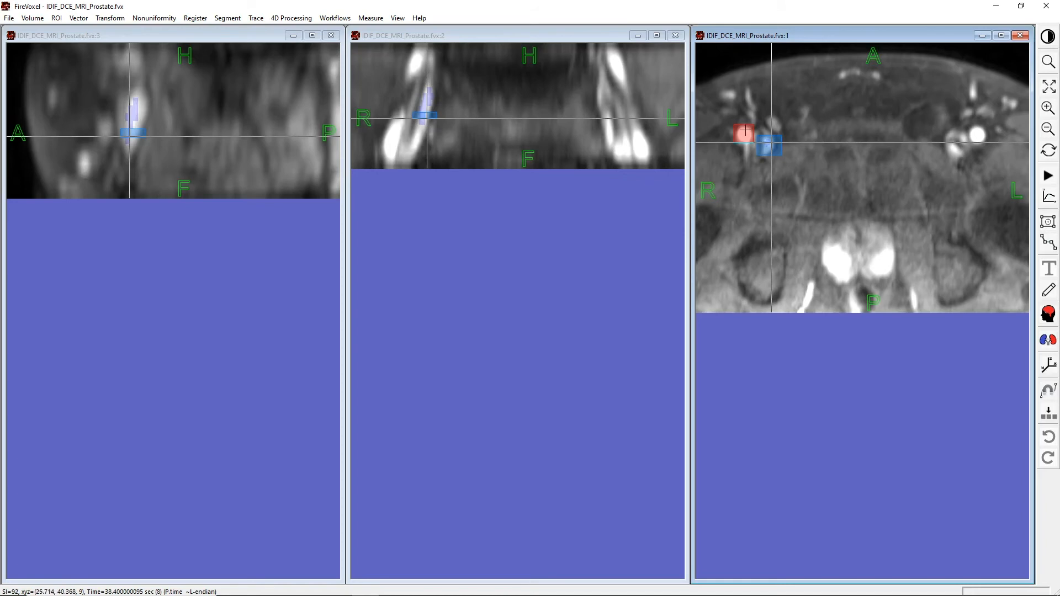
- Draw a green vector ROI between the red and blue ROIs, partly covering both vessels, and compute its image-derived input function curve
left_click_drag(743, 154, 769, 129)
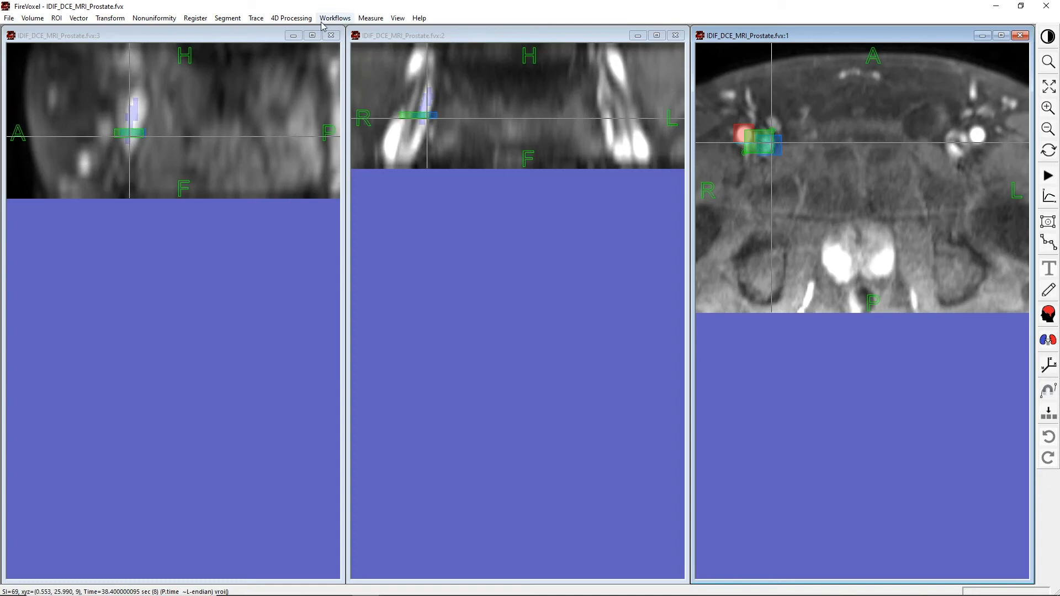
left_click(299, 20)
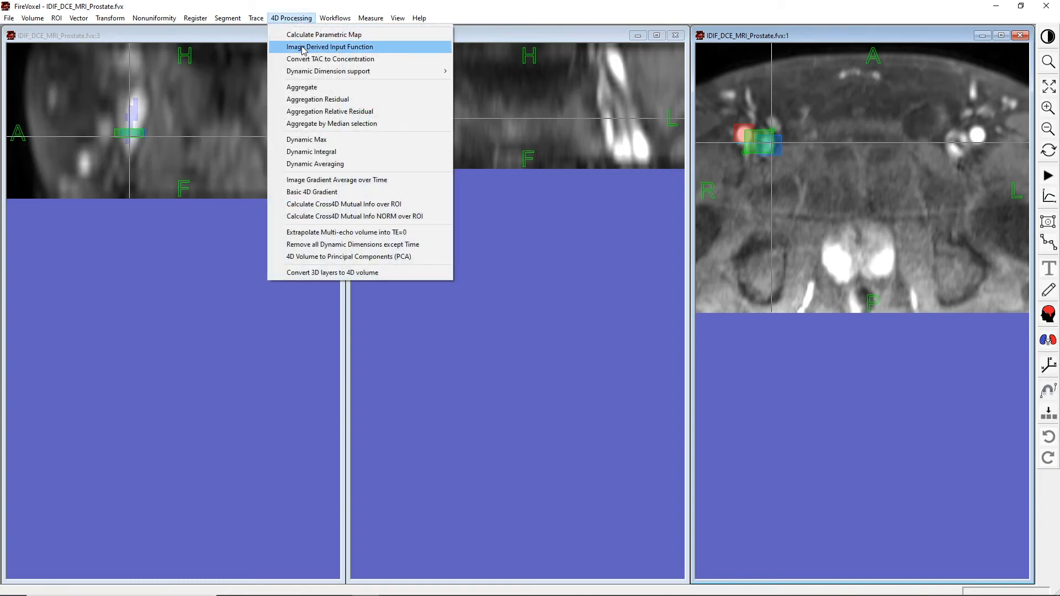
left_click(303, 47)
left_click(495, 386)
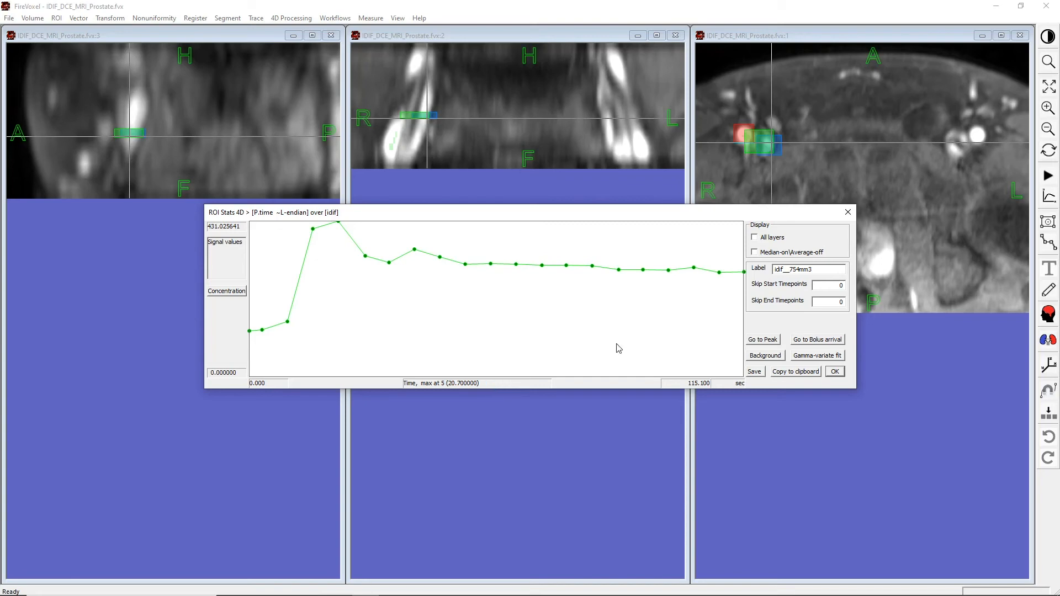
left_click(849, 212)
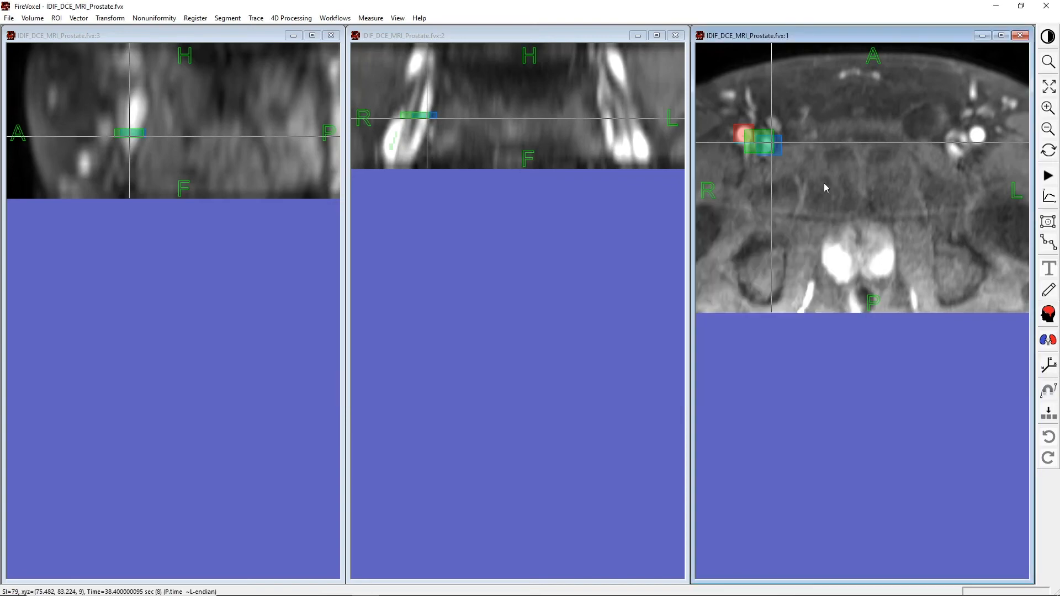
- Open the layer list, move it below the axial image, and mark the red and blue idif layers for display
double_click(799, 144)
left_click_drag(115, 37, 823, 338)
left_click(737, 375)
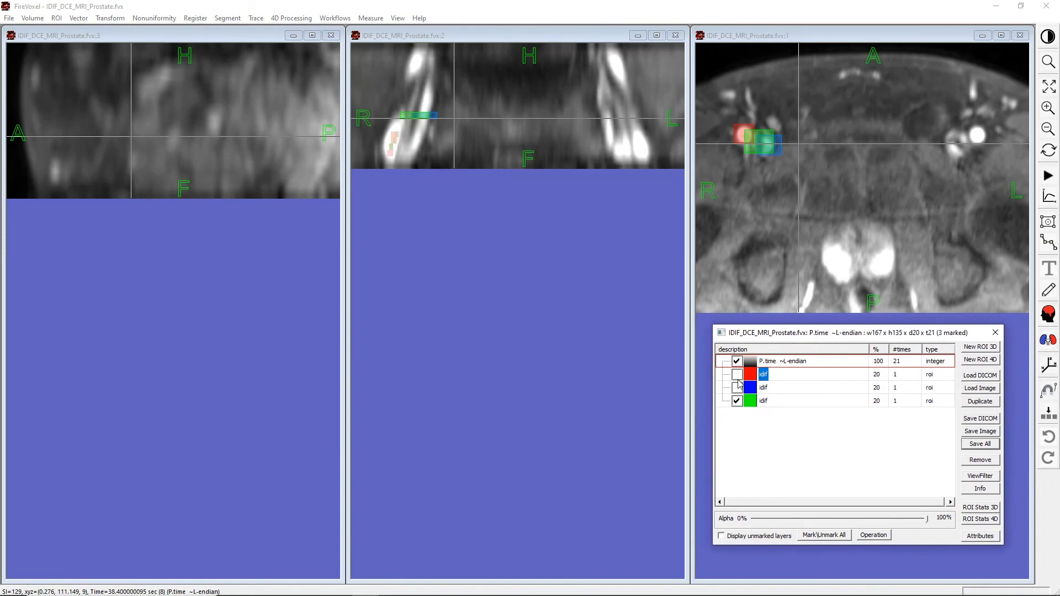
left_click(738, 388)
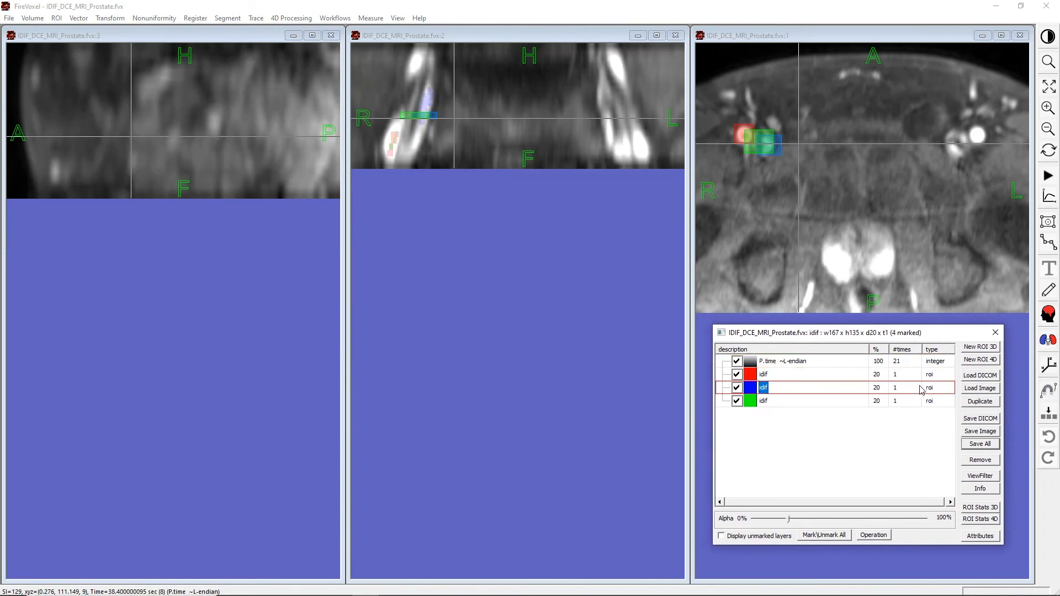
- Compare the time curves of all idif layers in ROI Stats 4D and close the plot
left_click(984, 519)
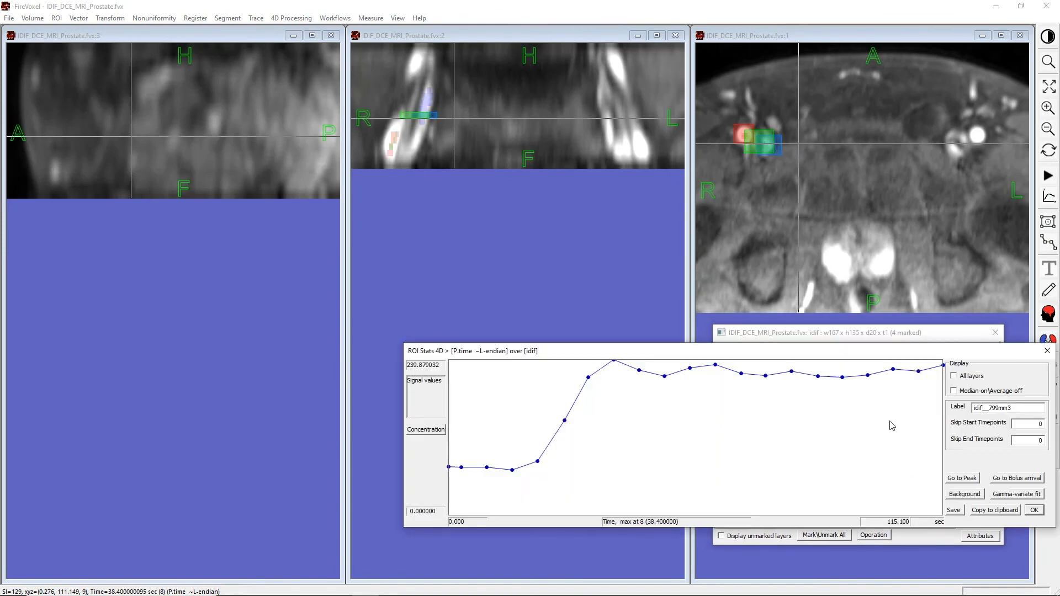
left_click(954, 376)
left_click_drag(980, 347, 614, 217)
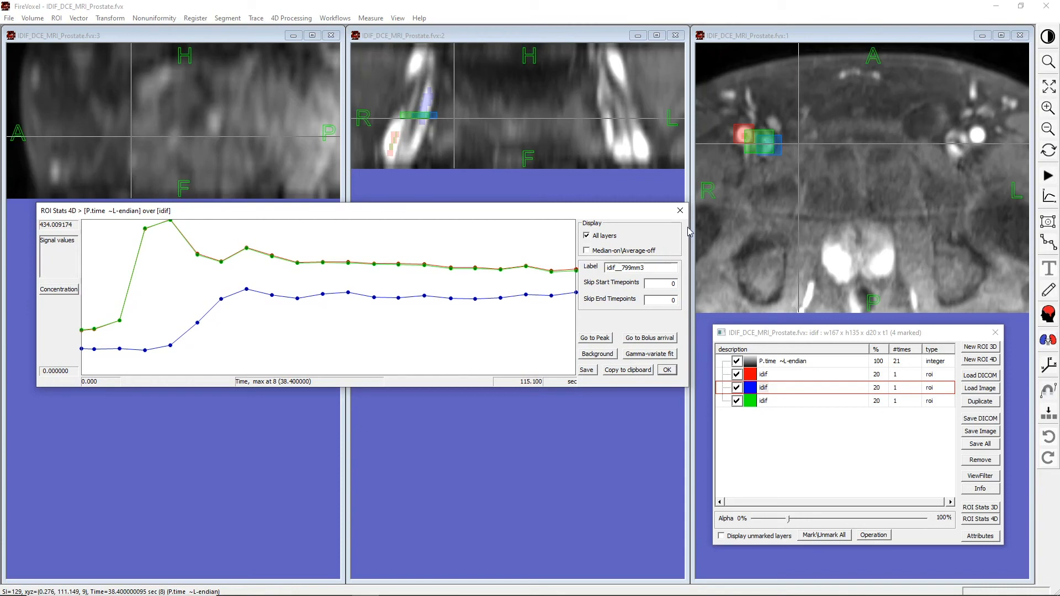
left_click(681, 211)
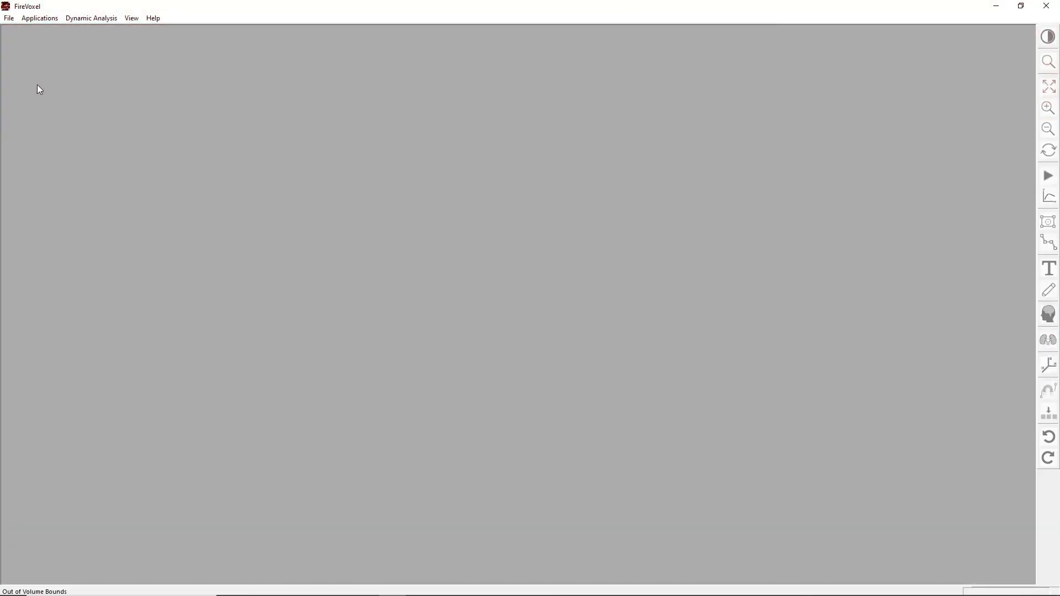
- Open the document IDIF_PIB_PET_dynamic.fvx and enlarge slice 20 from the axial slice mosaic
left_click(9, 18)
left_click(11, 30)
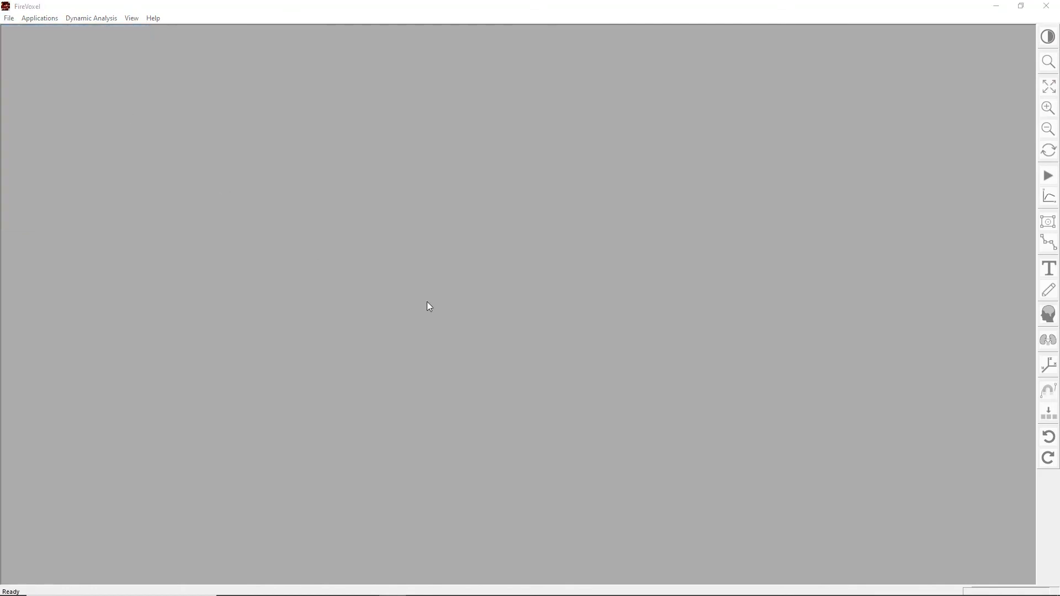
left_click(481, 378)
left_click(781, 437)
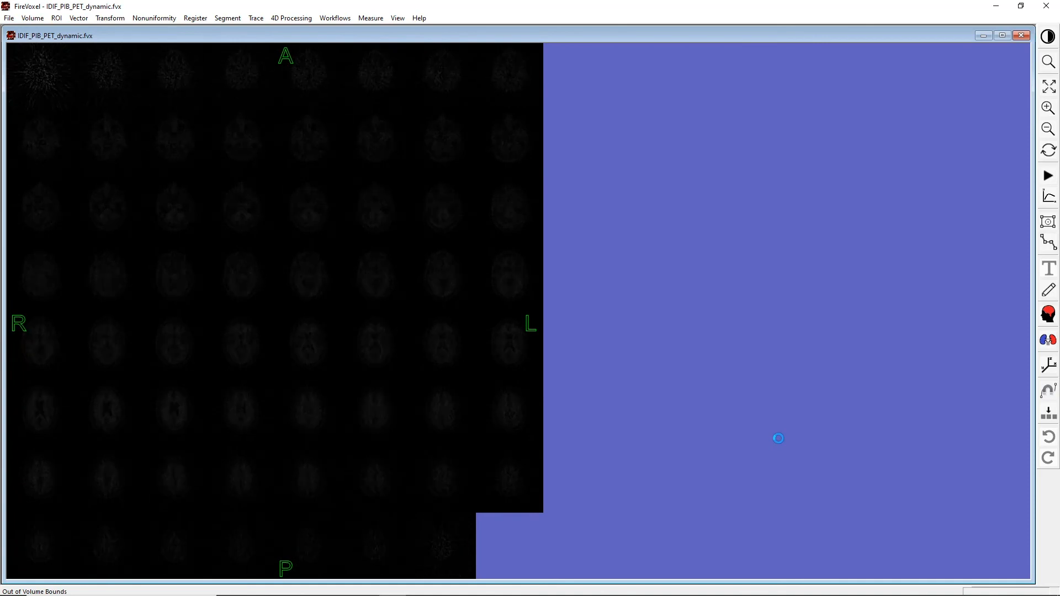
double_click(246, 216)
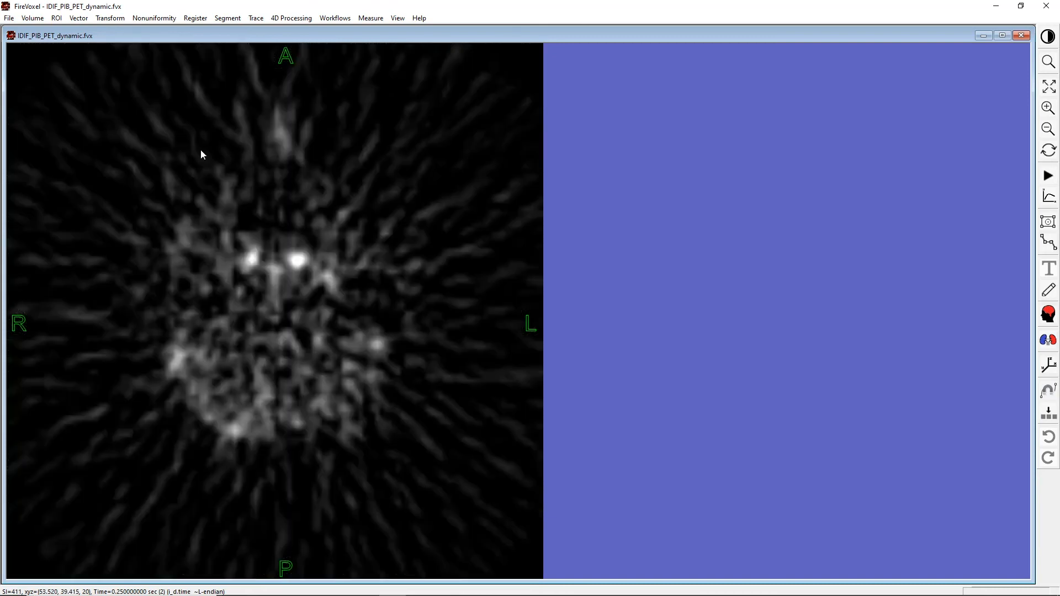
- Load the vector ROI file pib_left_ica and display the volume in three orthogonal views centred on that ROI
left_click(80, 17)
left_click(109, 70)
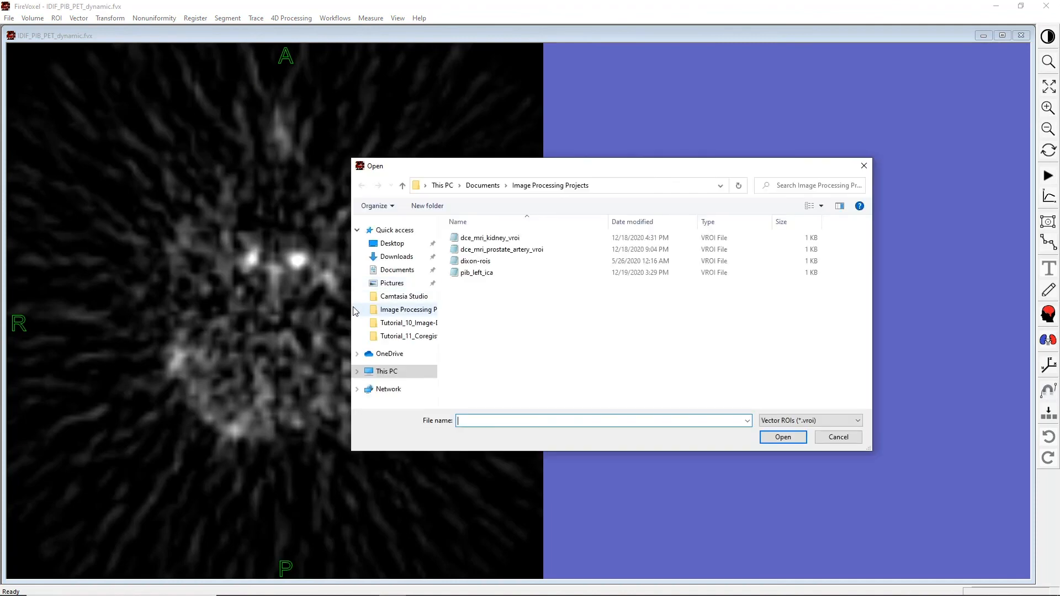
left_click(476, 272)
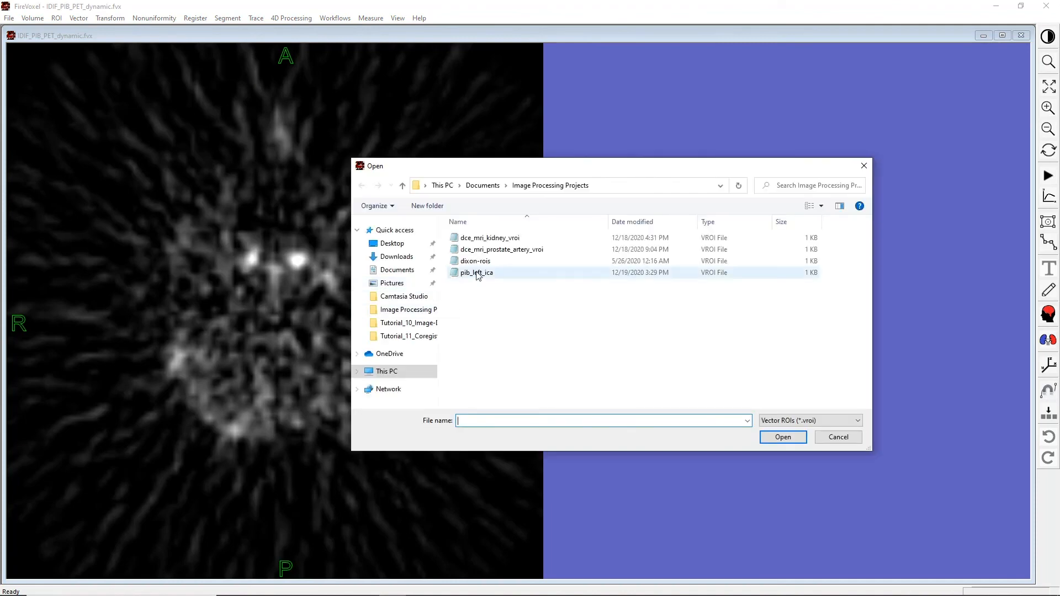
left_click(782, 438)
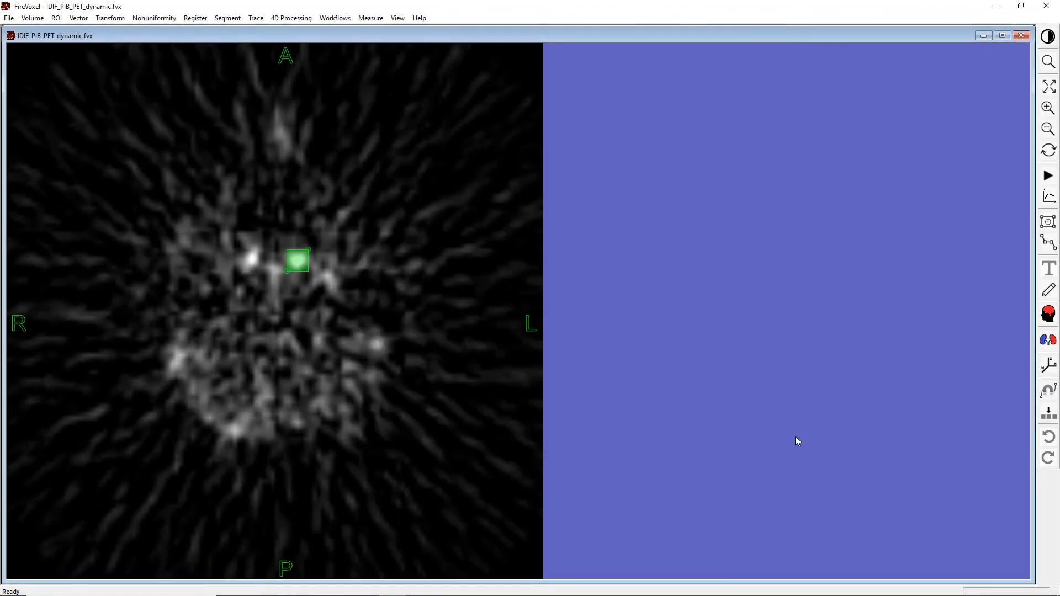
left_click(1049, 365)
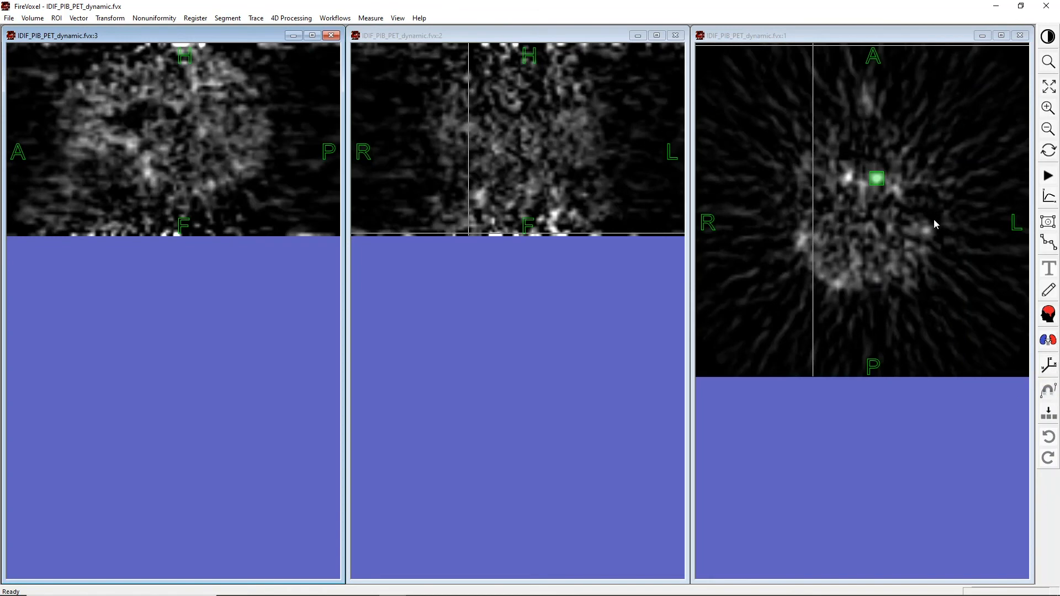
left_click(876, 177)
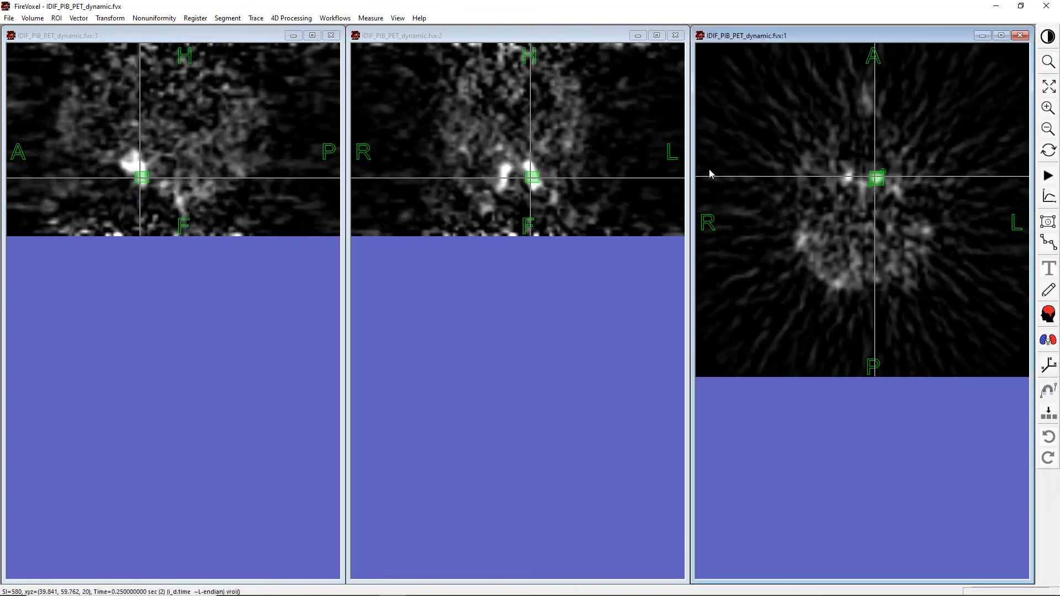
- Compute the image-derived input function from the loaded ROI with the preset parameters and move its curve plot below the sagittal and coronal images
left_click(293, 19)
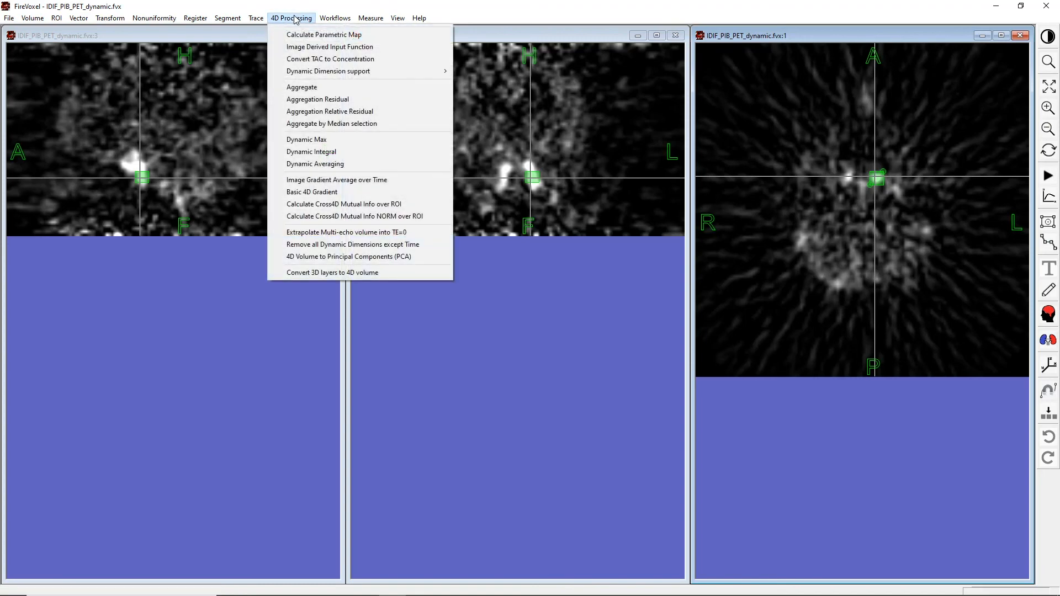
left_click(297, 47)
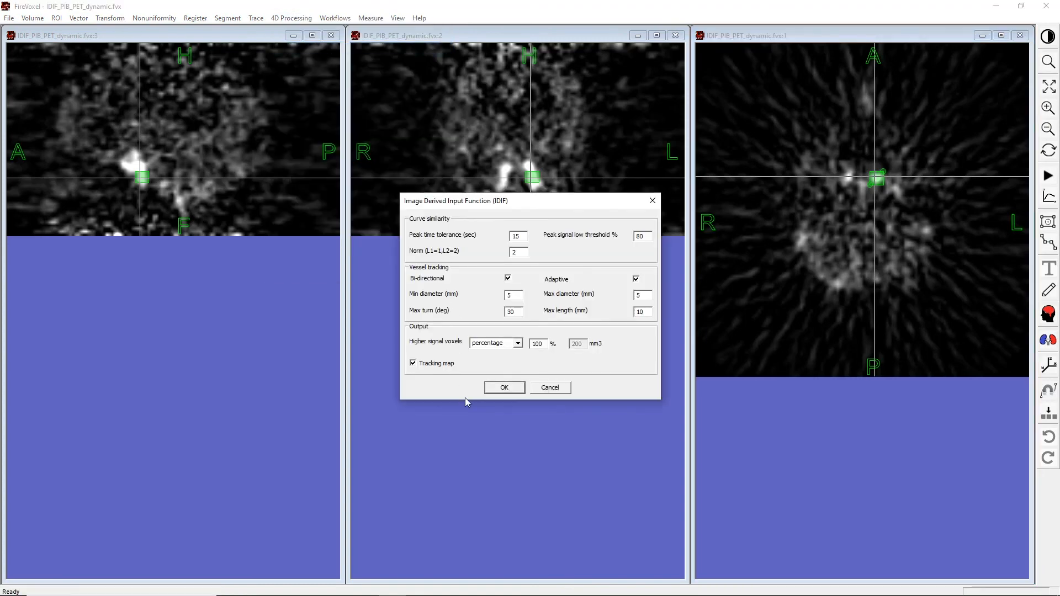
left_click(504, 388)
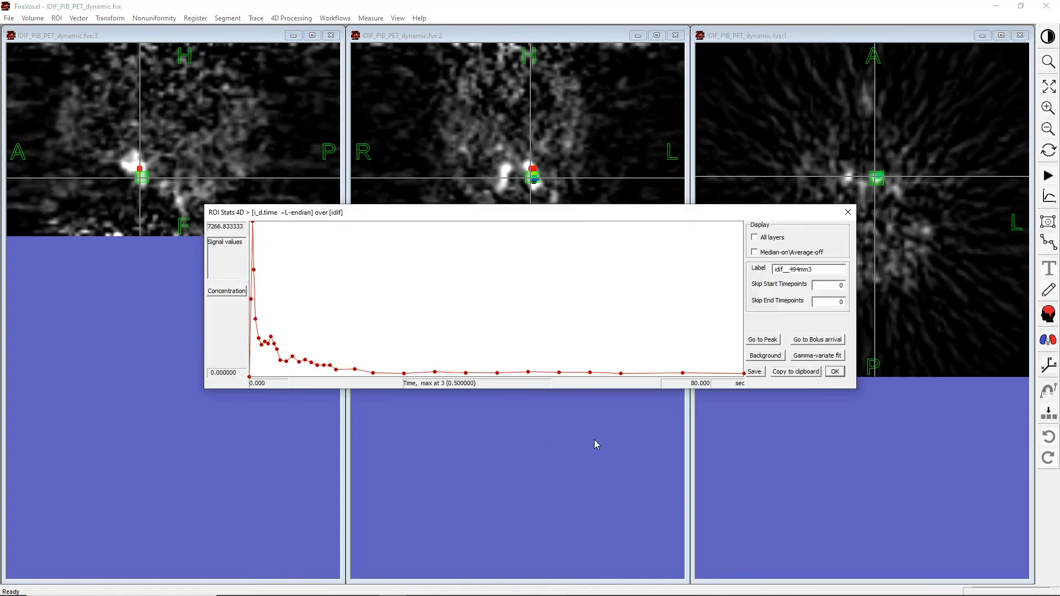
left_click_drag(628, 213, 447, 254)
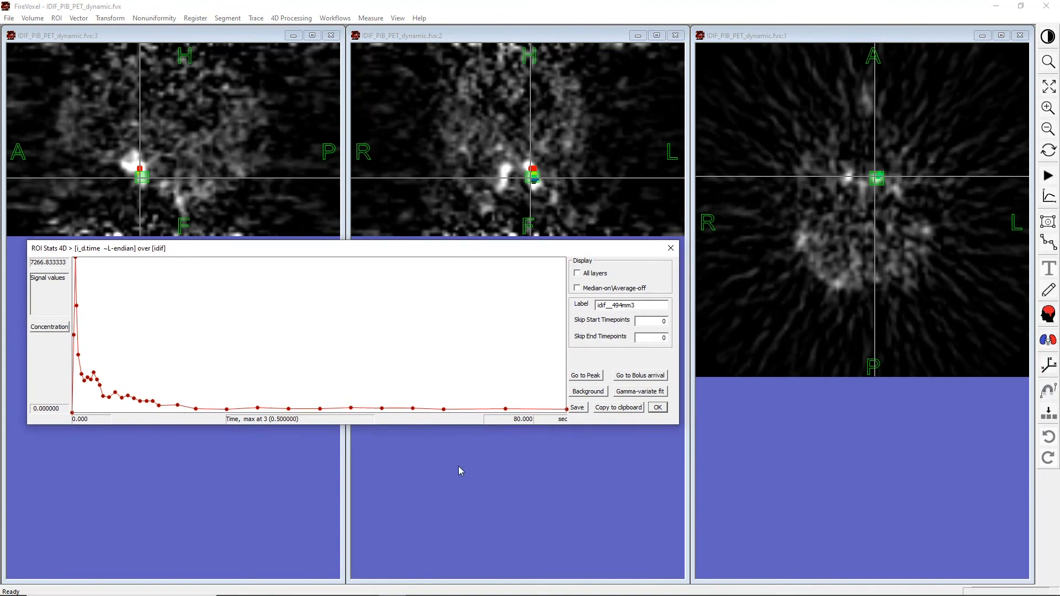